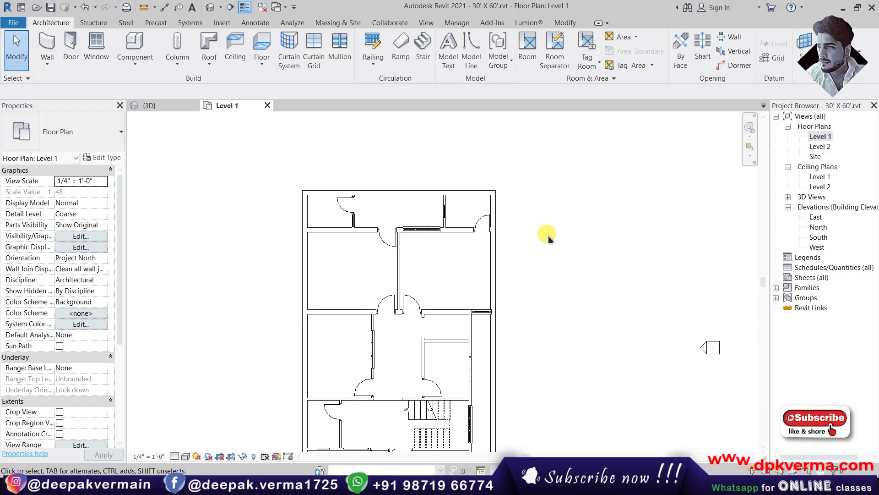
Place a room, numbered 2, in the upper middle space of the Level 1 plan
scroll(407, 234, up, 3)
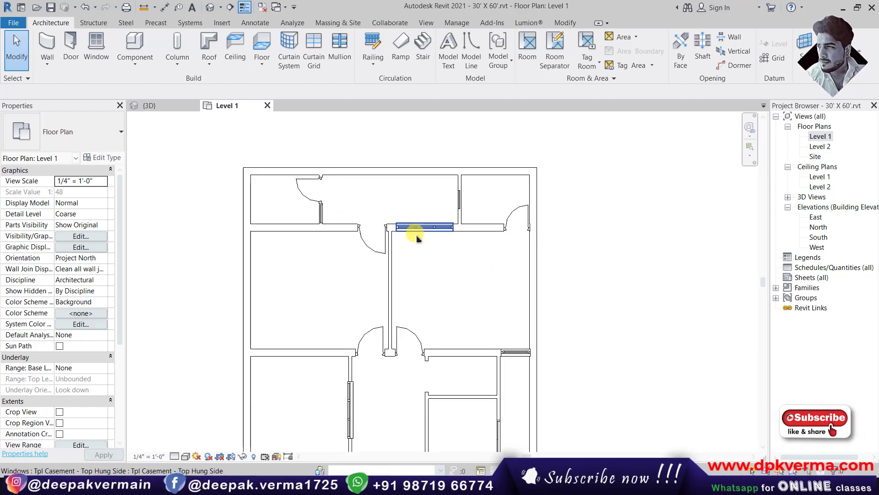
scroll(390, 279, up, 1)
scroll(358, 282, up, 1)
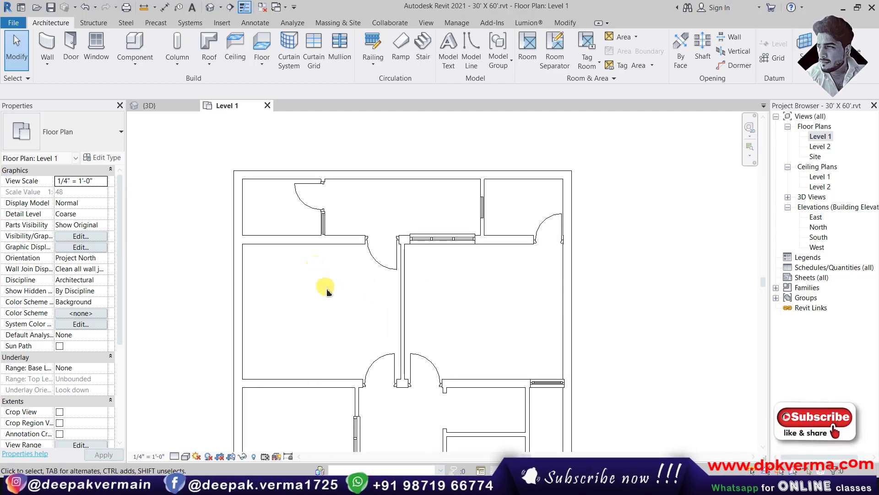
scroll(412, 282, up, 2)
scroll(389, 256, down, 1)
middle_drag(383, 250, 400, 255)
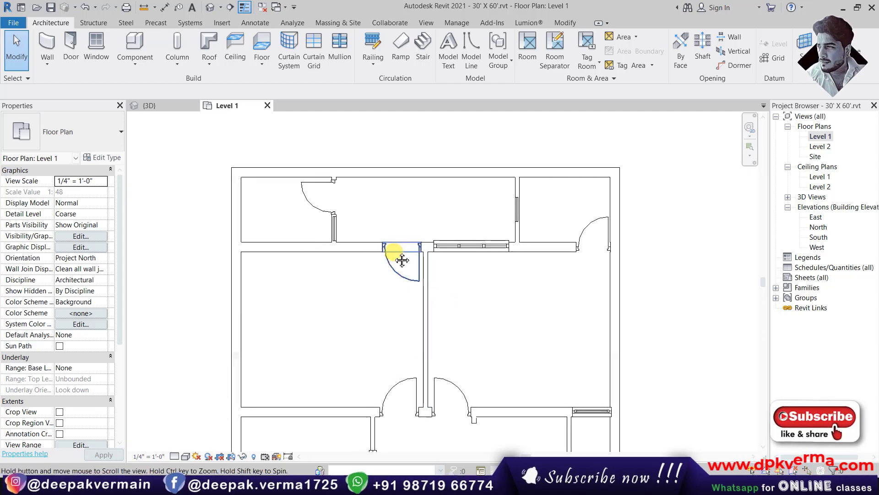
click(520, 49)
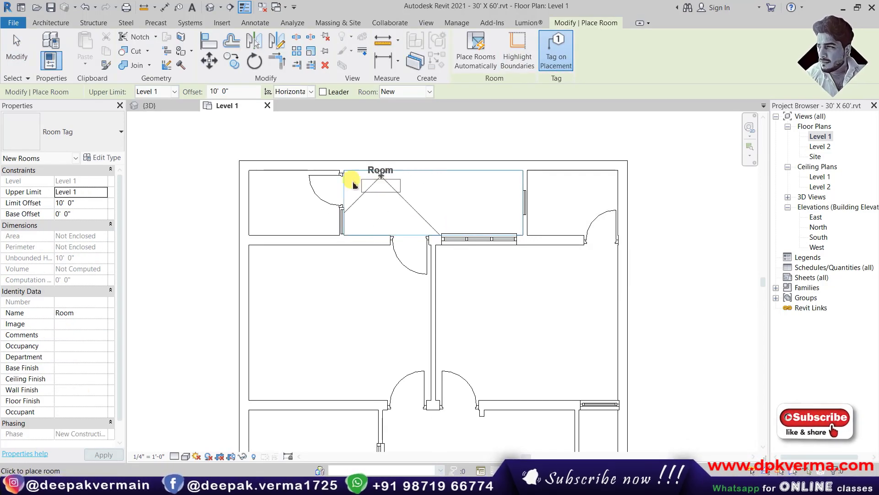
middle_drag(408, 191, 334, 170)
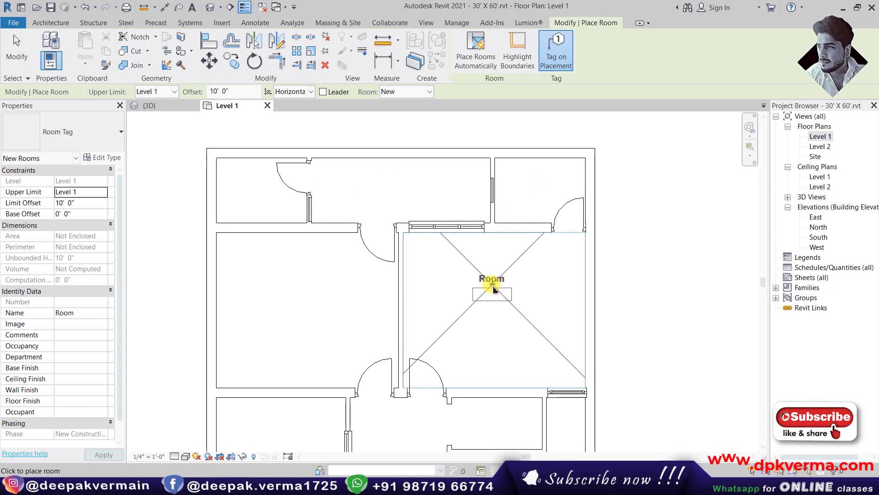
middle_drag(360, 200, 380, 196)
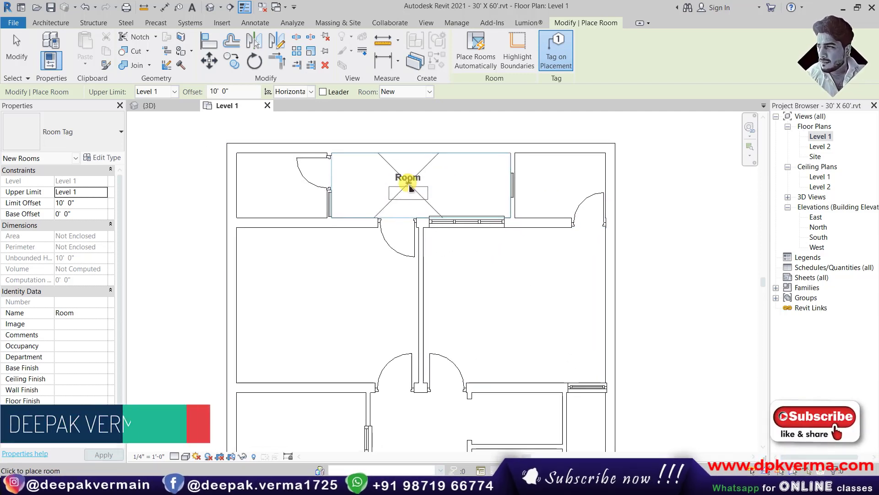
click(408, 183)
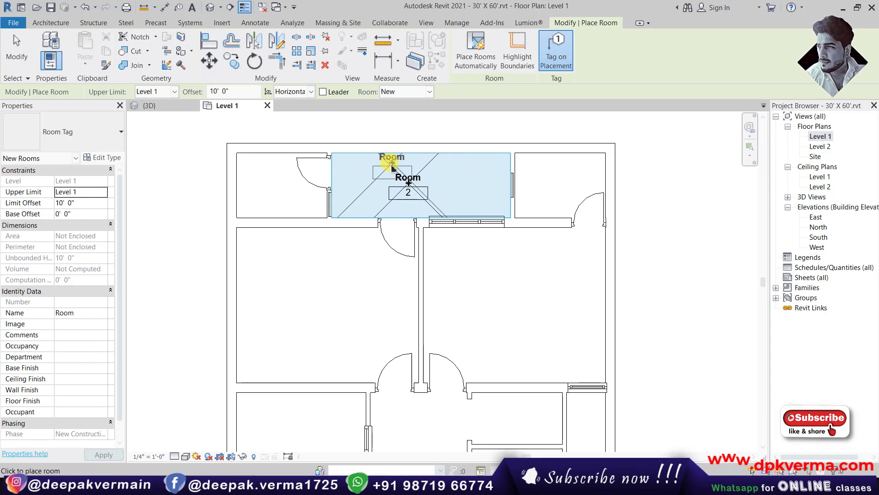
Exit room placement and check that room 2 covers about 69.17 SF
key(Escape)
key(Escape)
click(414, 177)
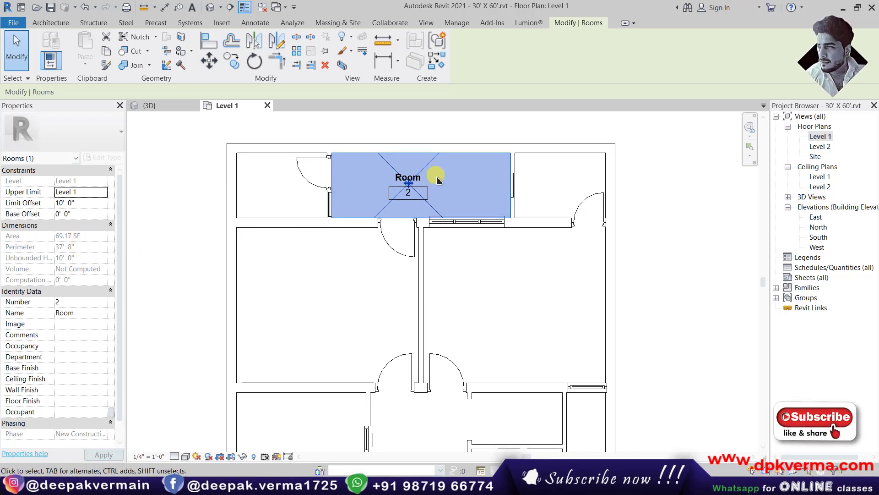
click(436, 132)
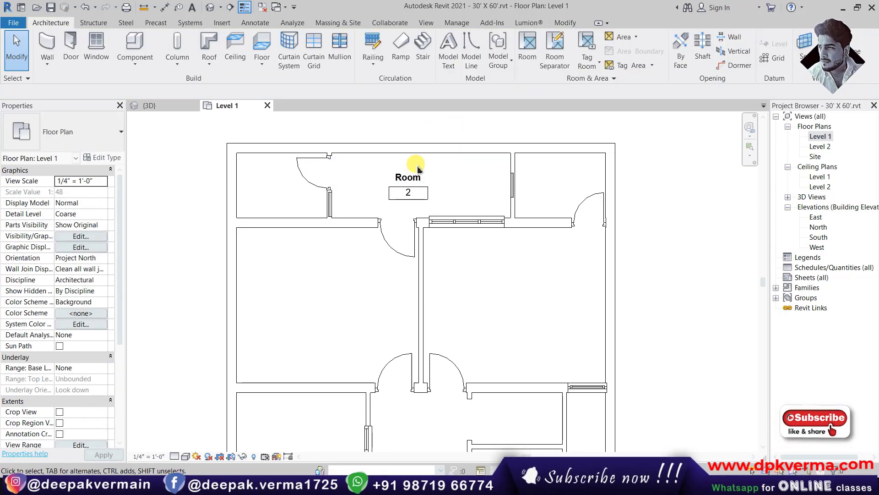
Set room computations to Areas and Volumes and confirm room 2 shows 691.67 CF
click(597, 81)
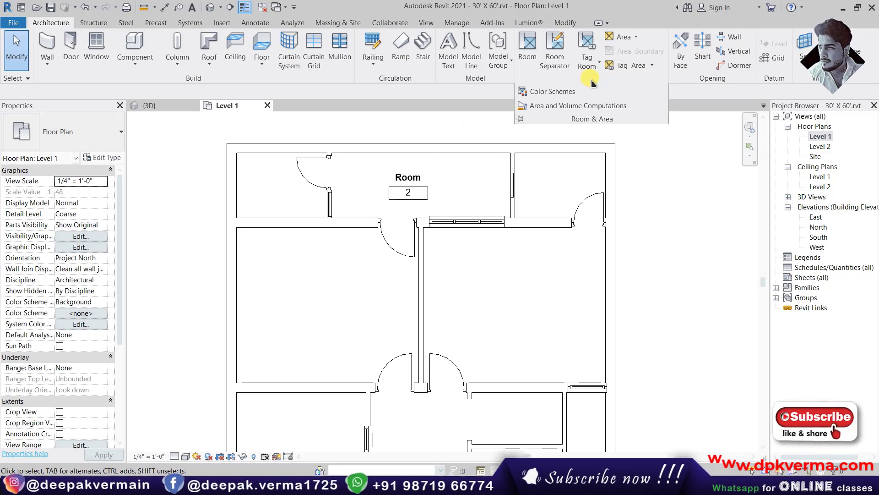
click(558, 107)
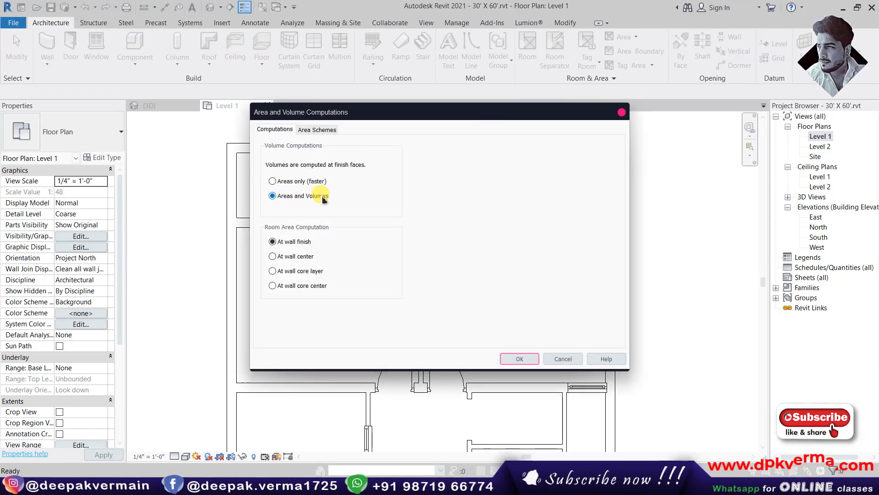
click(504, 358)
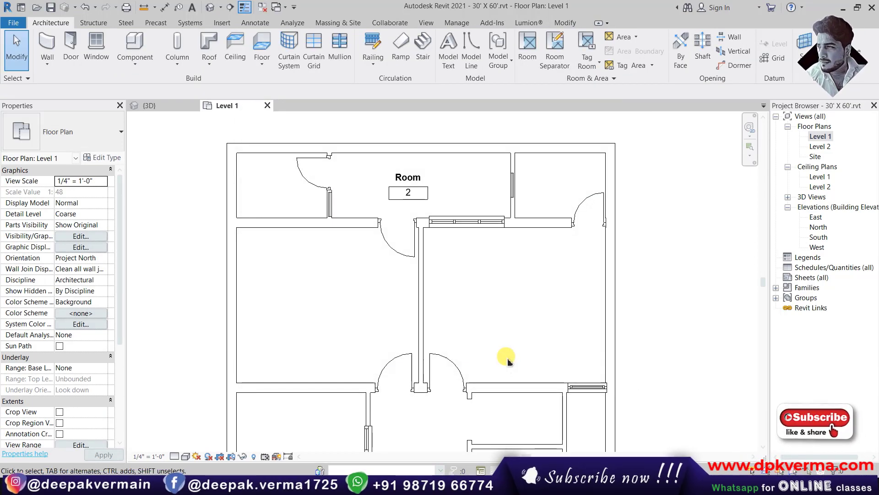
click(425, 168)
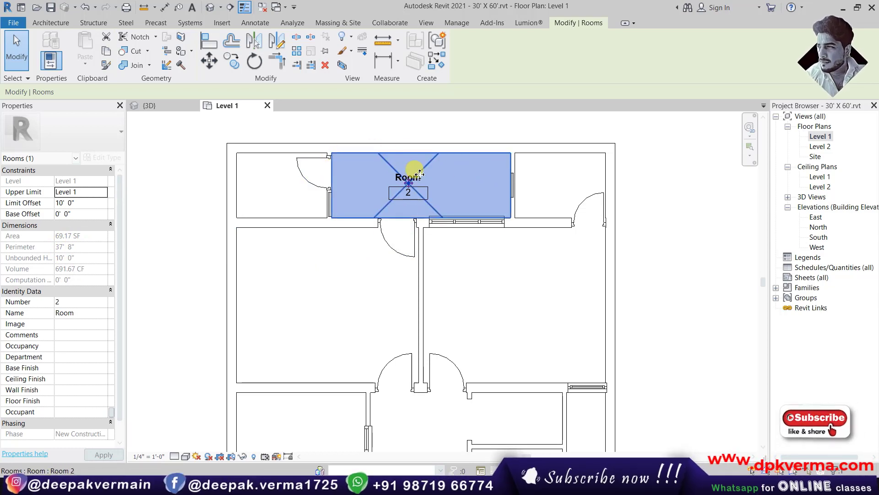
click(467, 281)
click(515, 167)
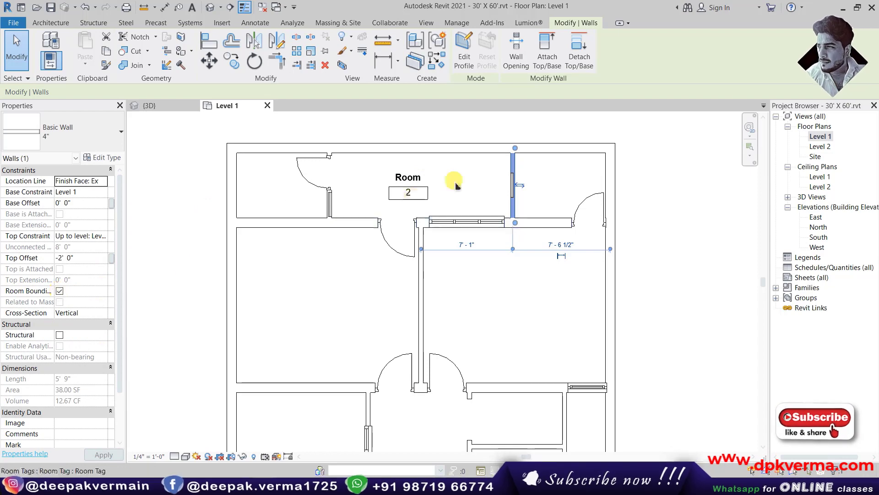
click(422, 147)
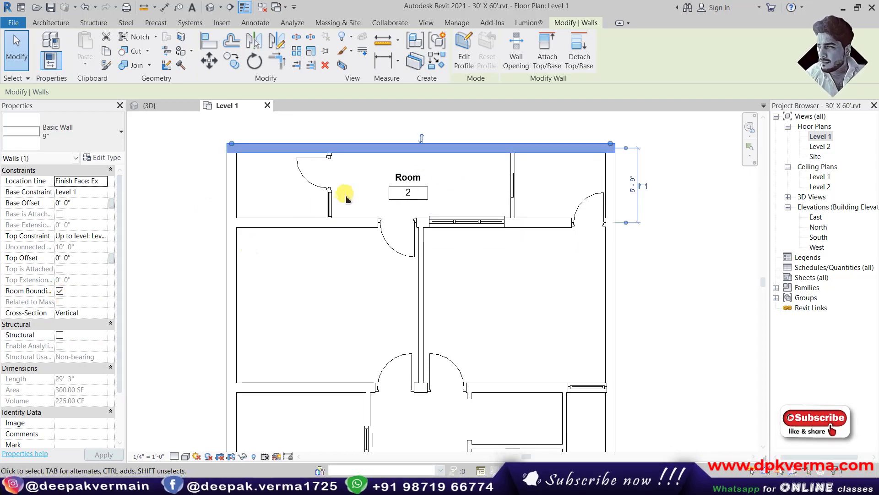
click(329, 207)
scroll(330, 203, up, 3)
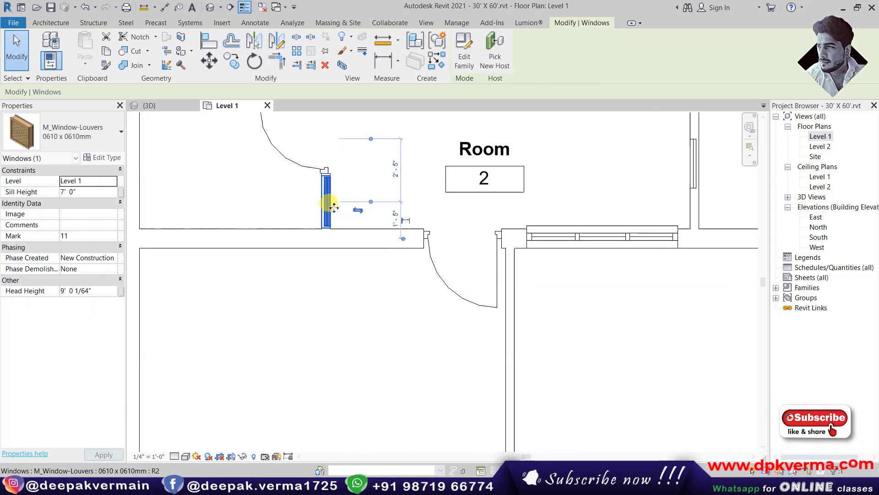
scroll(330, 234, up, 3)
scroll(330, 234, up, 2)
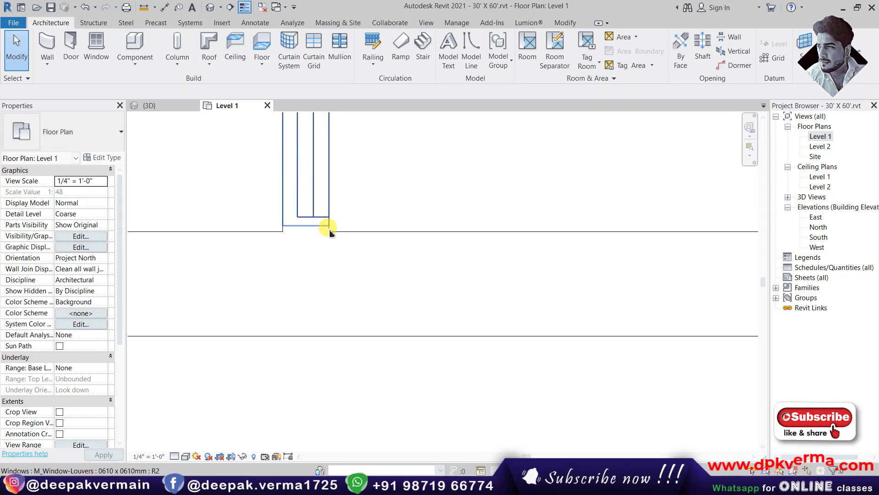
click(320, 231)
scroll(346, 188, down, 3)
scroll(349, 240, up, 2)
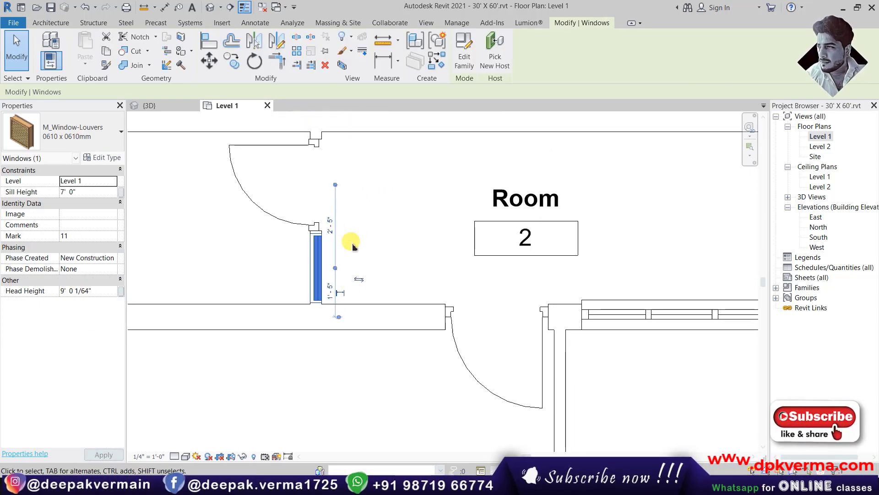
click(333, 157)
scroll(319, 133, up, 2)
scroll(320, 131, up, 3)
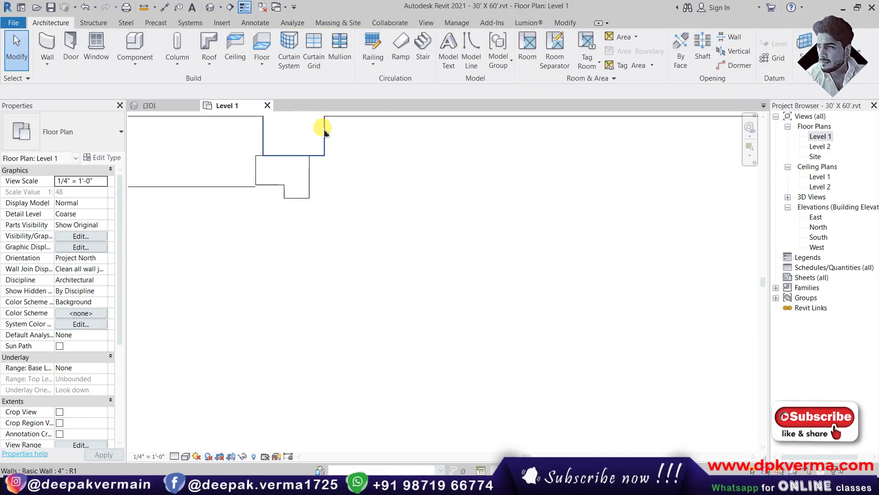
click(320, 129)
scroll(363, 265, down, 1)
scroll(406, 295, down, 3)
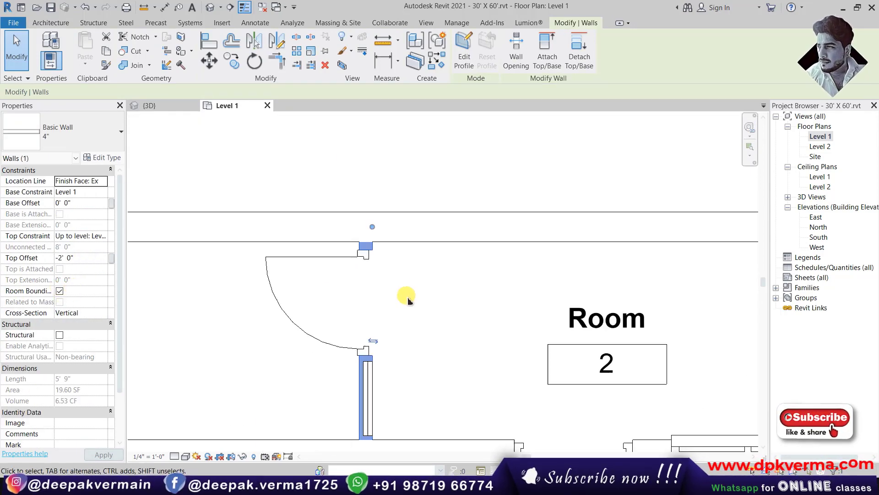
scroll(392, 226, down, 2)
click(385, 264)
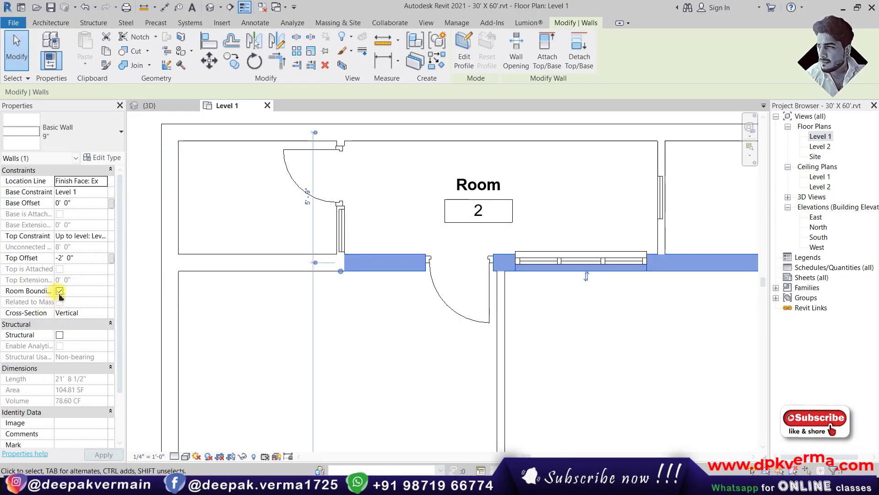
click(402, 281)
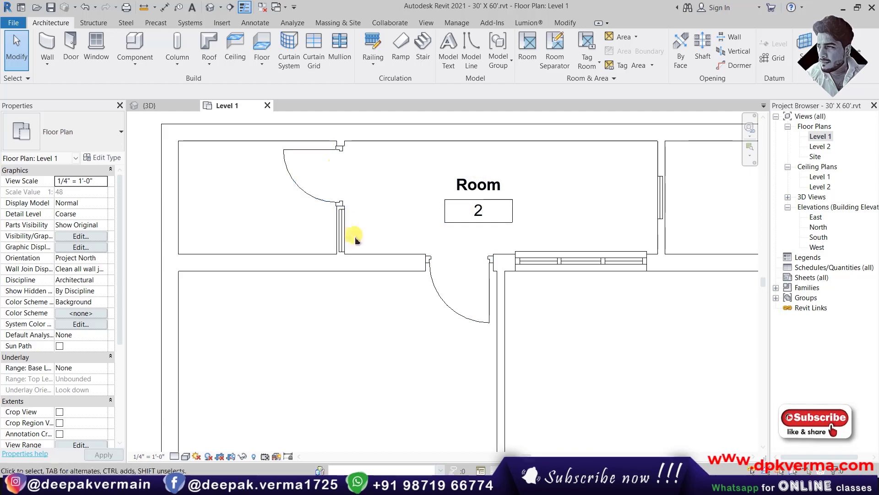
scroll(517, 197, down, 2)
scroll(483, 222, down, 2)
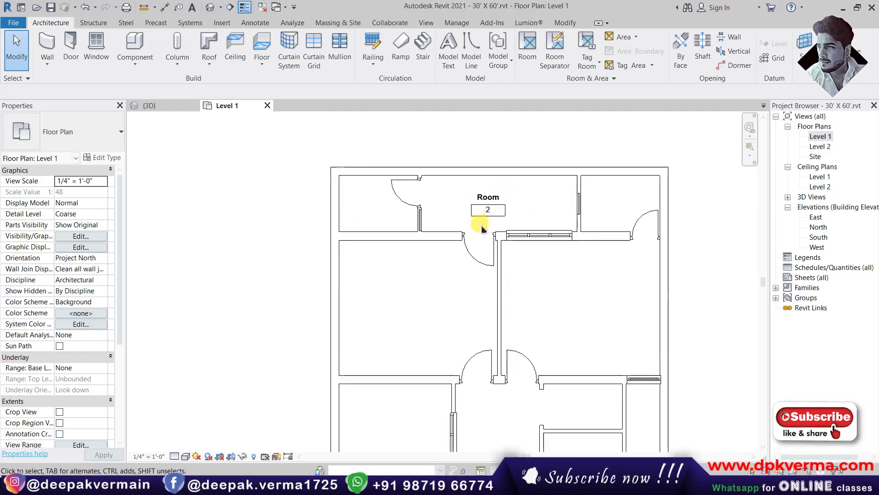
middle_drag(481, 222, 411, 201)
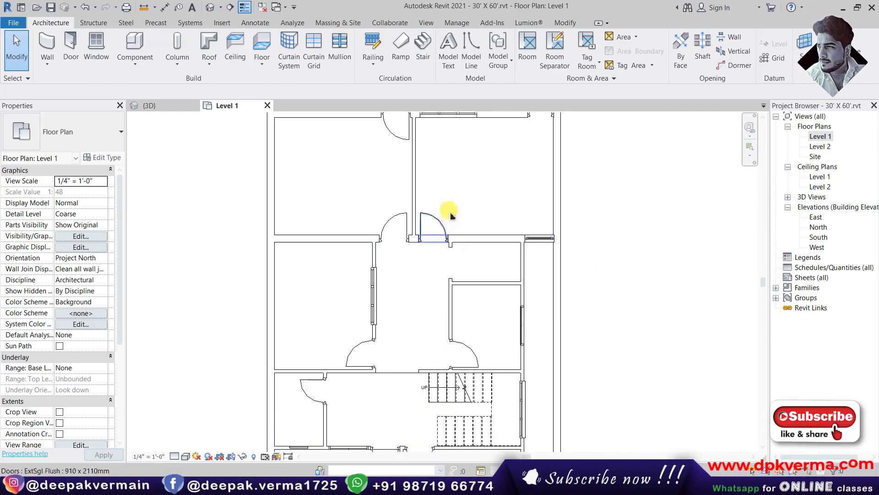
scroll(449, 212, down, 1)
click(528, 53)
scroll(481, 202, up, 1)
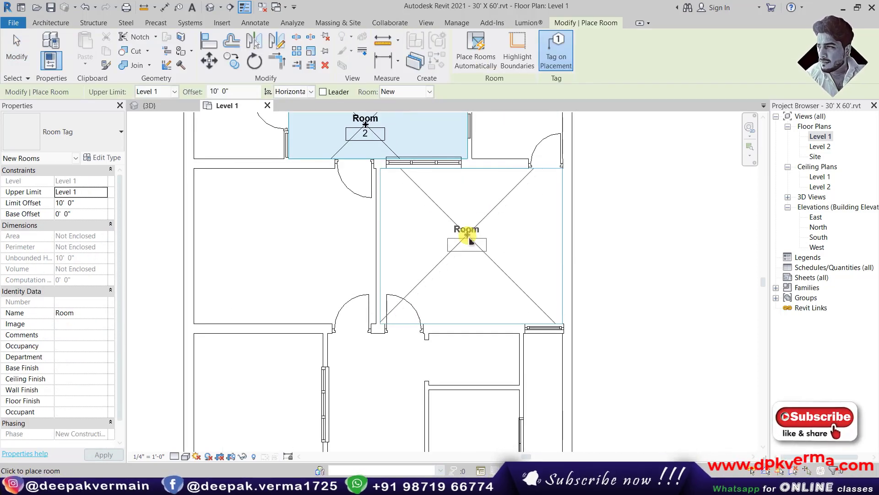
scroll(284, 228, down, 1)
scroll(270, 197, down, 1)
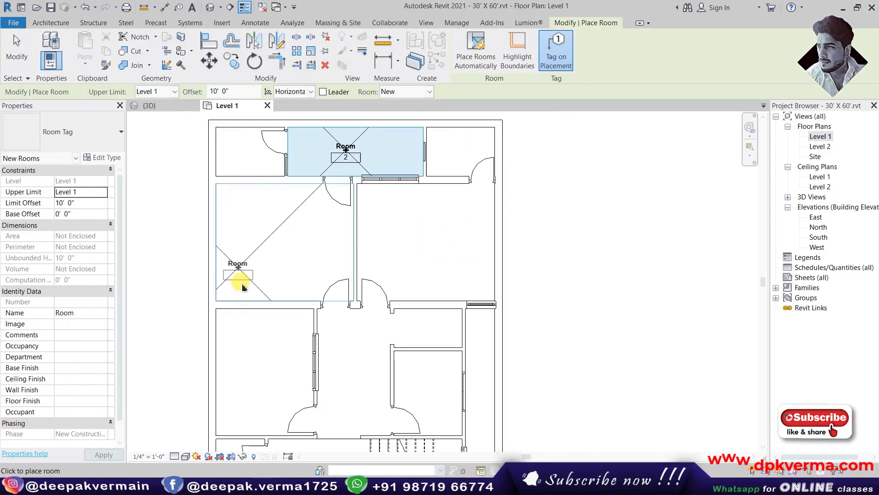
scroll(328, 225, up, 1)
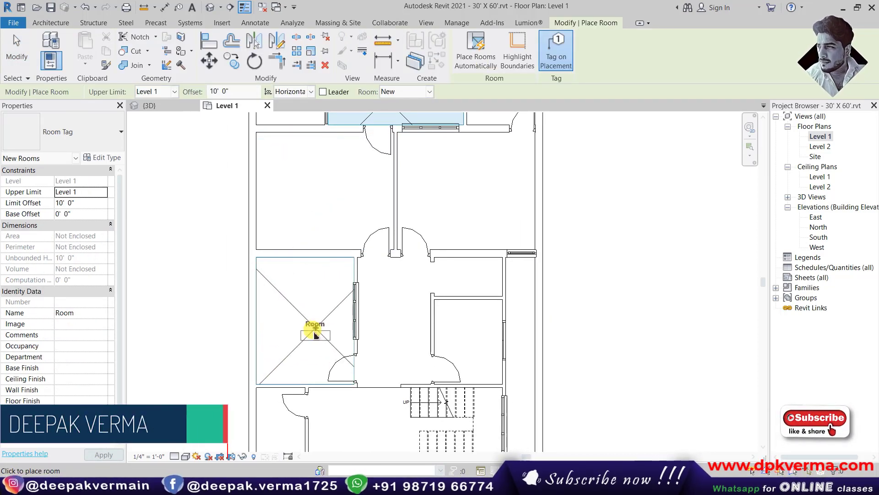
scroll(393, 301, up, 2)
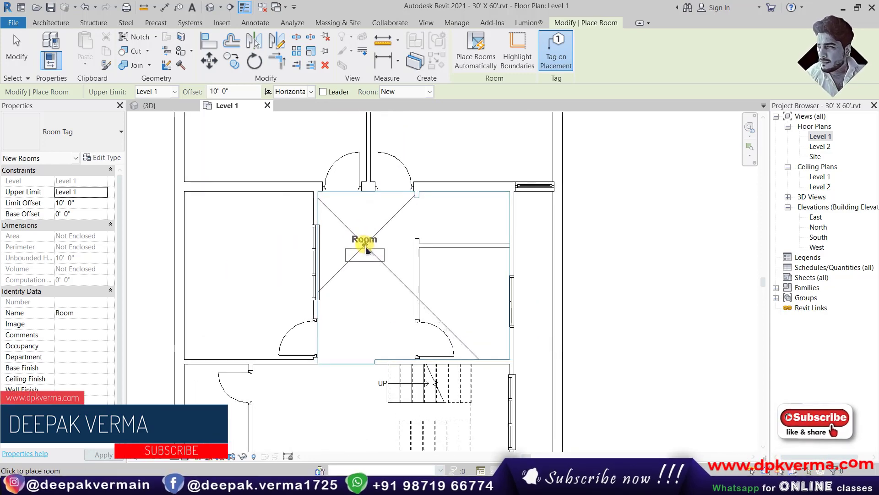
key(Escape)
key(Escape)
Toggle Room Bounding on the small room's walls, then undo a trial room placement
click(417, 270)
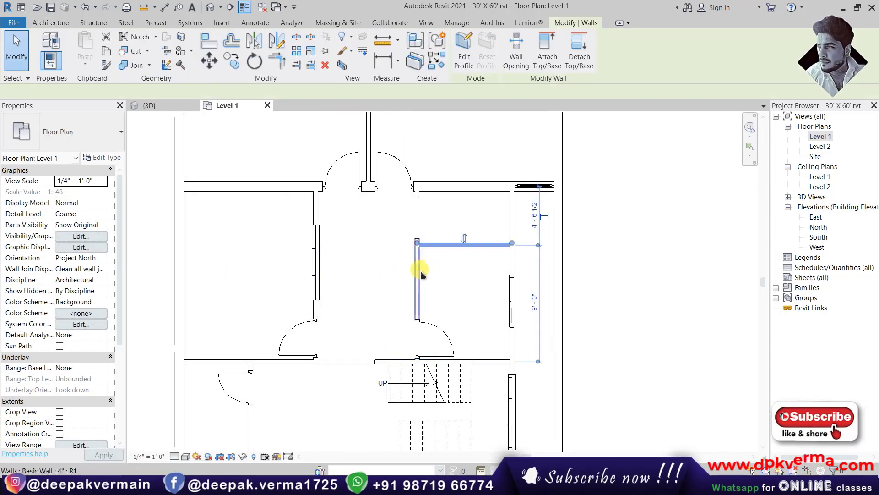
click(59, 290)
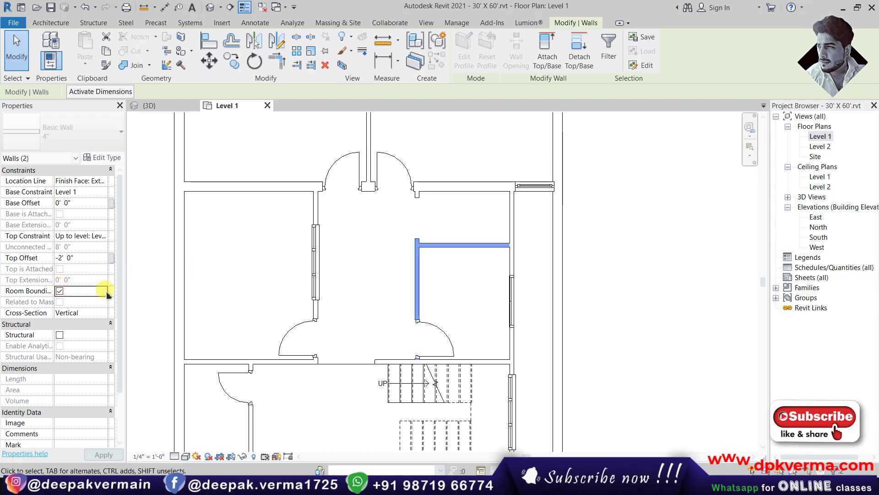
click(301, 263)
click(515, 69)
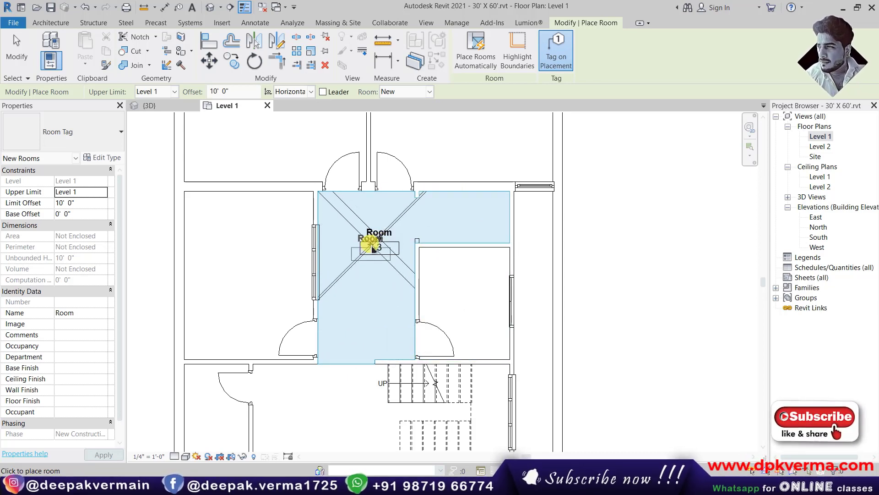
key(ctrl+z)
key(Escape)
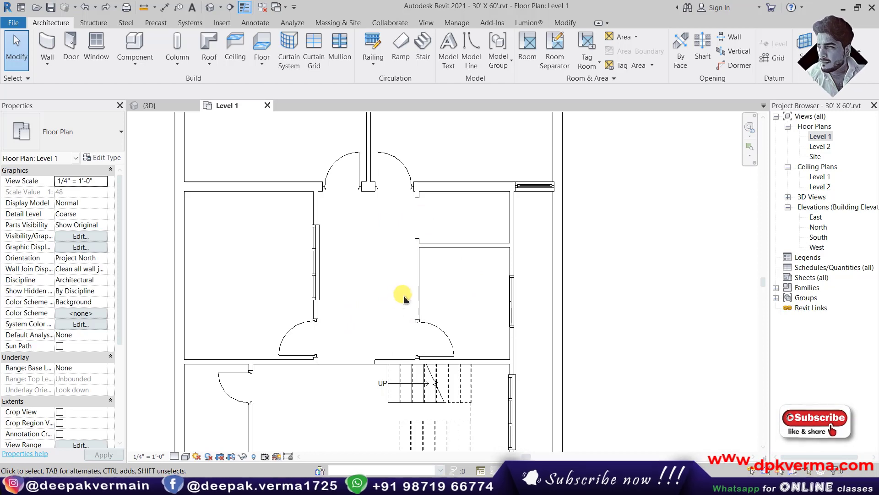
Place room 3 in the central hall of the Level 1 plan
click(439, 248)
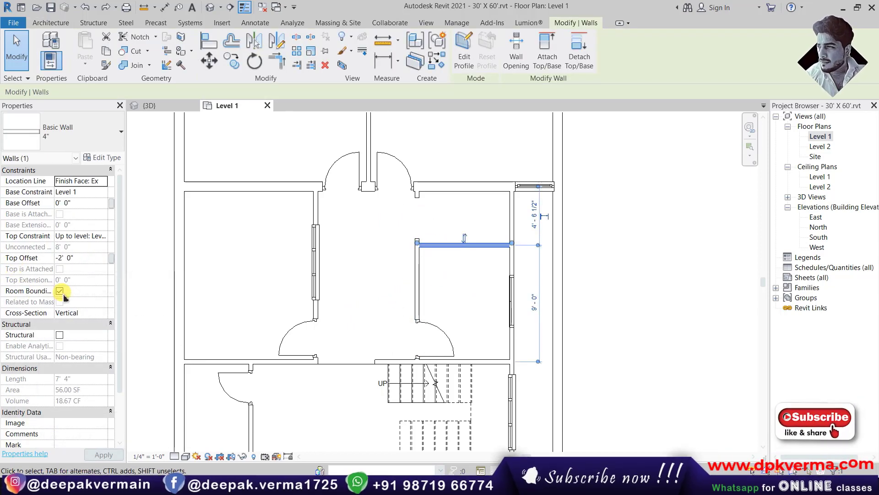
click(416, 281)
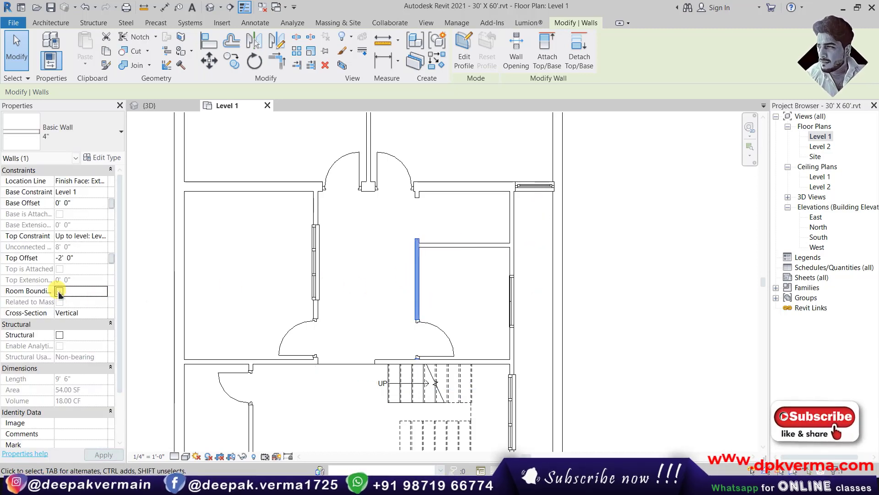
click(373, 285)
click(526, 48)
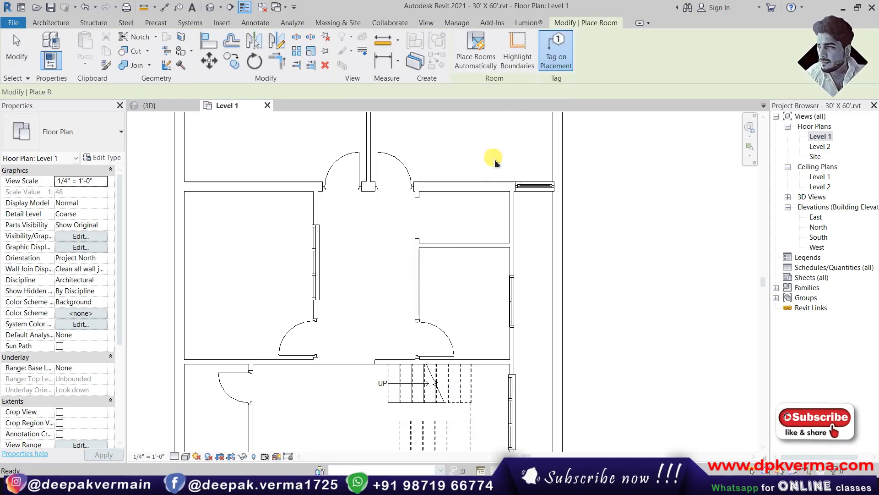
click(393, 256)
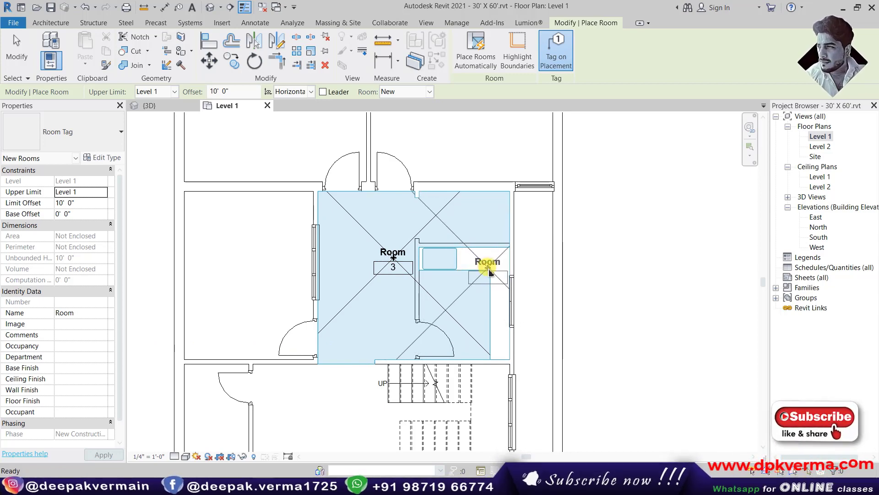
key(Escape)
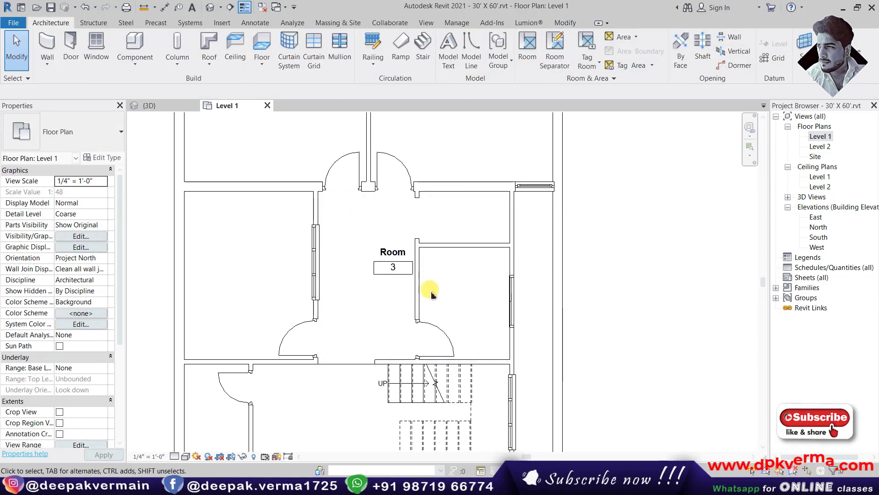
Check room 3's extent of 194.14 SF and look over the surrounding rooms
click(367, 278)
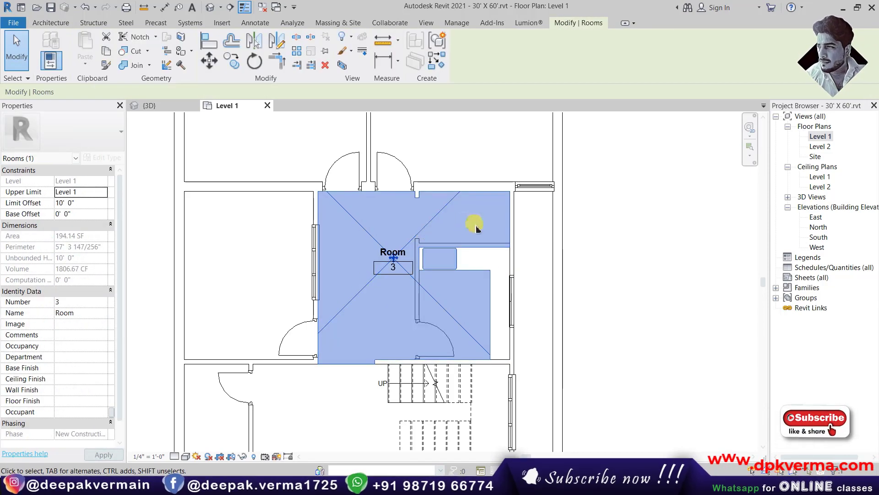
click(503, 256)
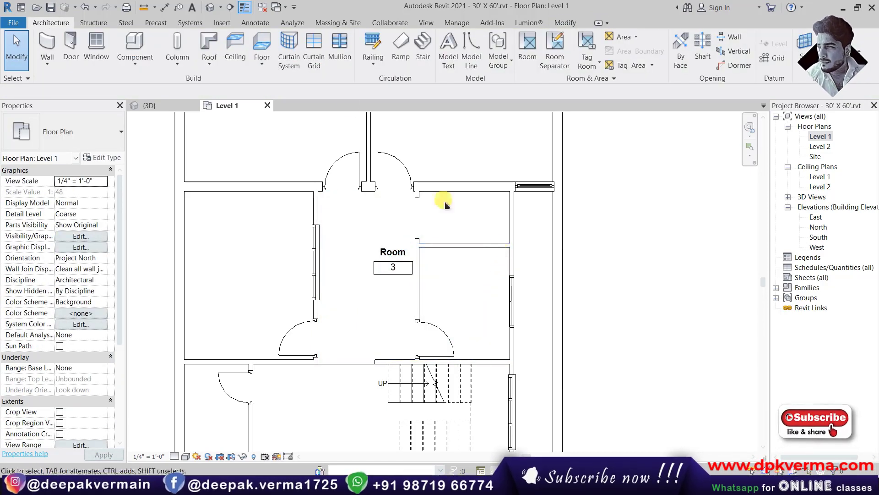
middle_drag(451, 281, 418, 191)
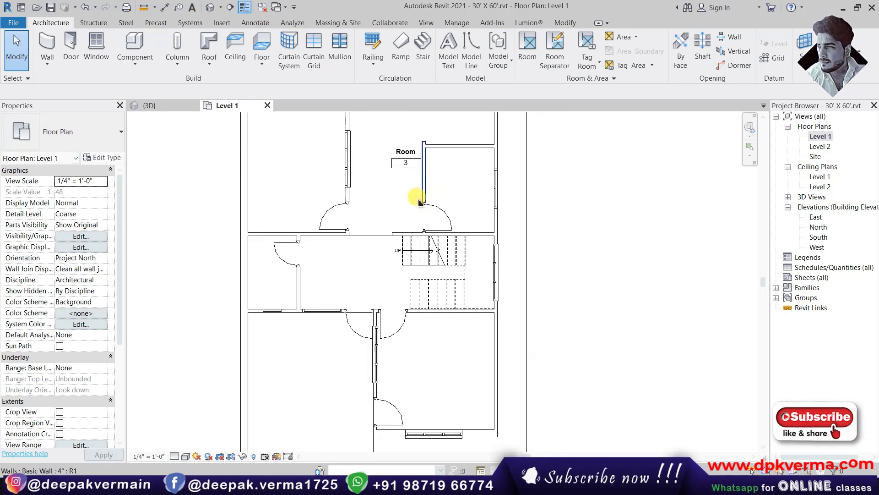
scroll(303, 190, down, 1)
middle_drag(303, 190, 300, 229)
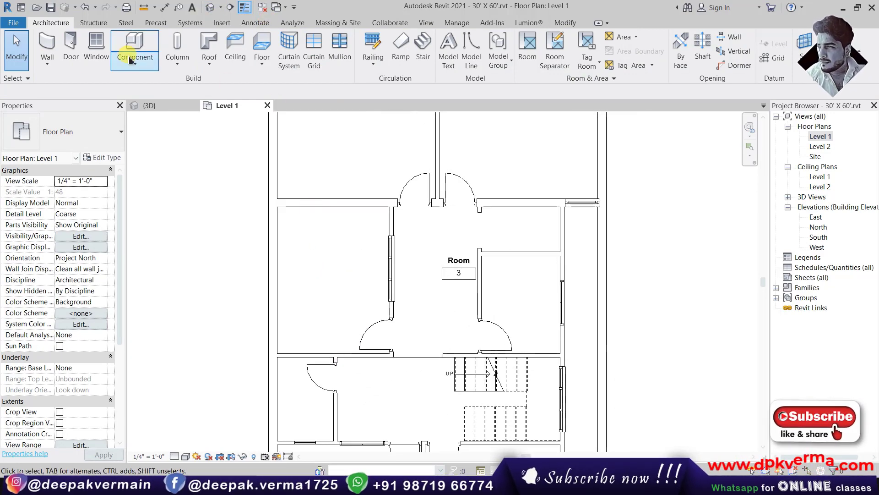
Draw partition walls enclosing two small rooms on the left side of the plan
click(47, 48)
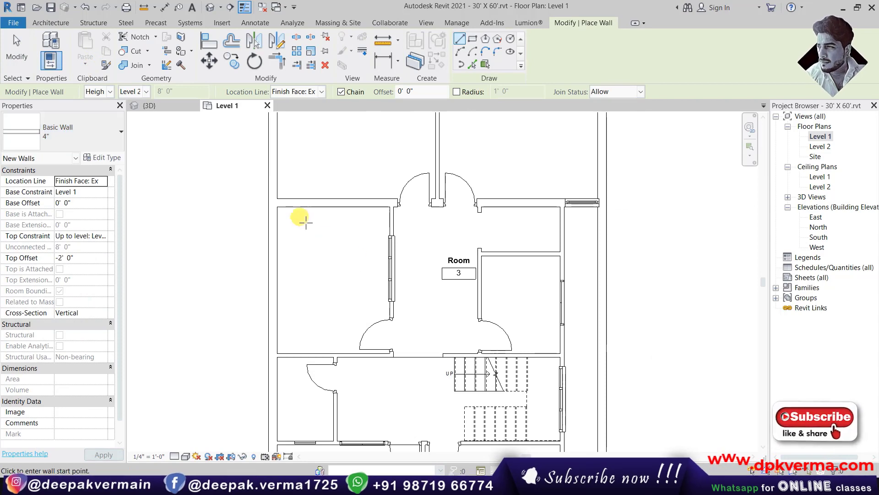
scroll(301, 218, up, 1)
click(345, 202)
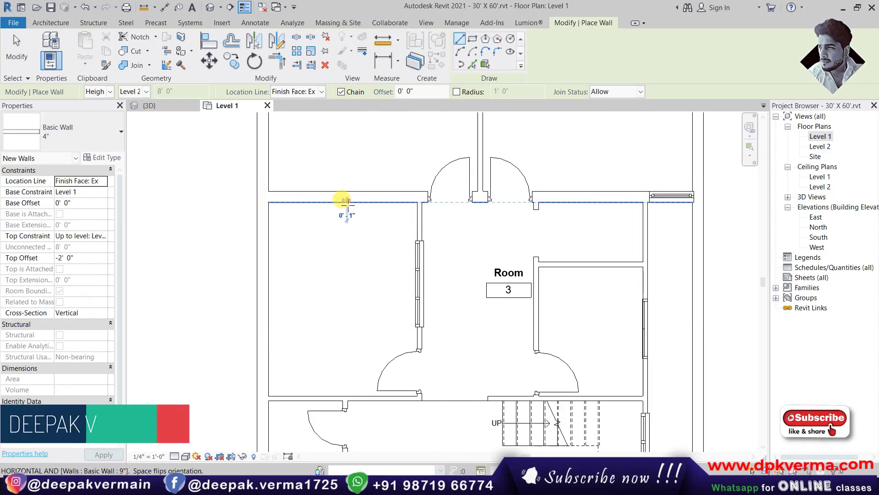
click(345, 254)
click(264, 254)
key(Escape)
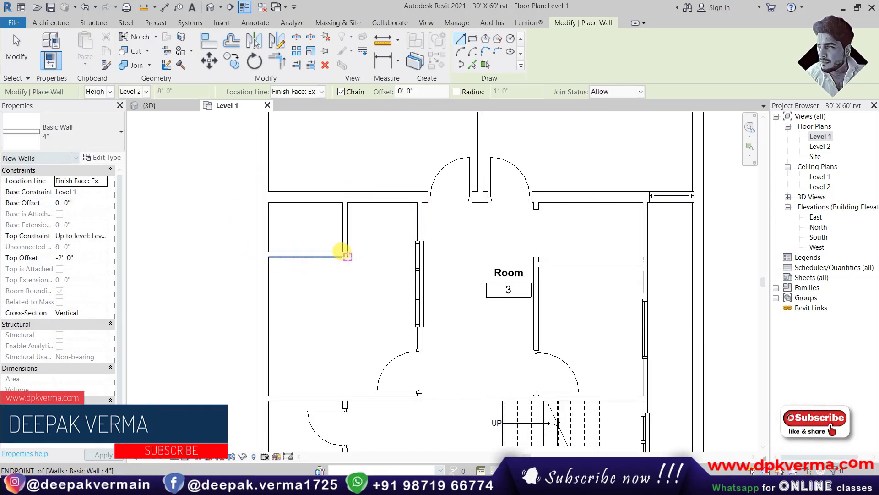
click(347, 256)
click(344, 305)
click(255, 306)
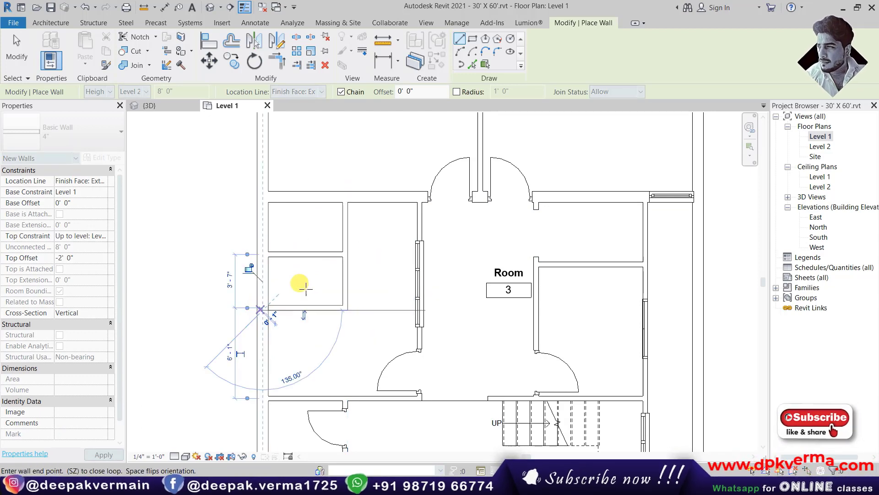
key(Escape)
key(Escape)
Add an ExtSgl Flush door to each small room's new wall
click(323, 416)
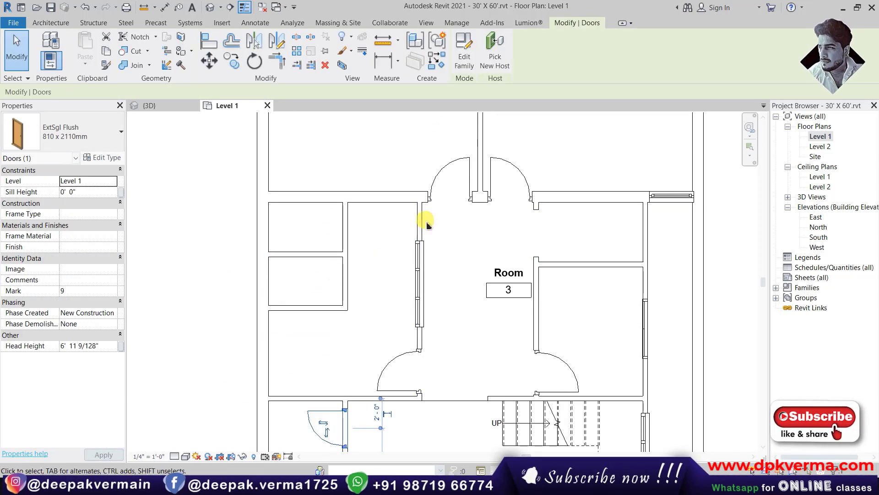
click(425, 73)
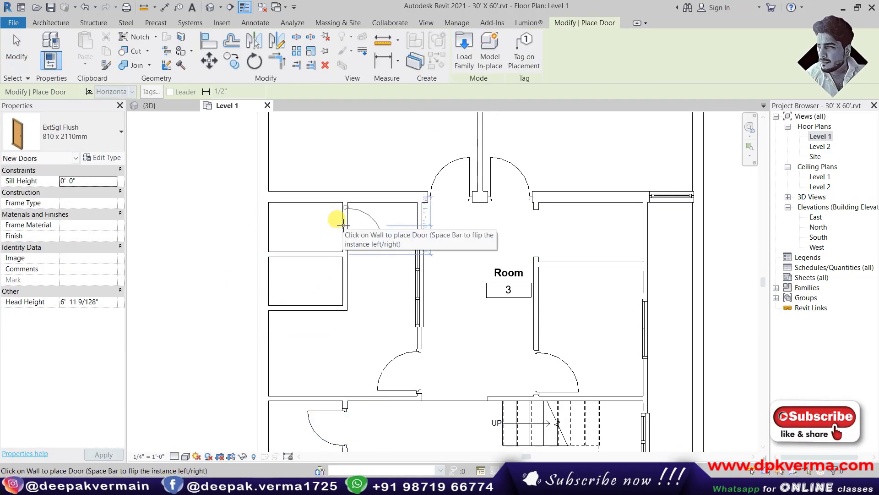
click(343, 223)
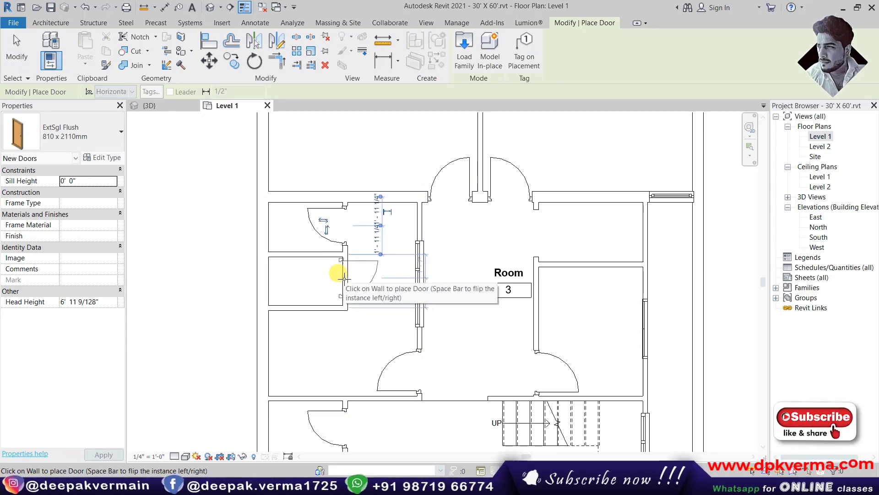
click(349, 284)
key(Escape)
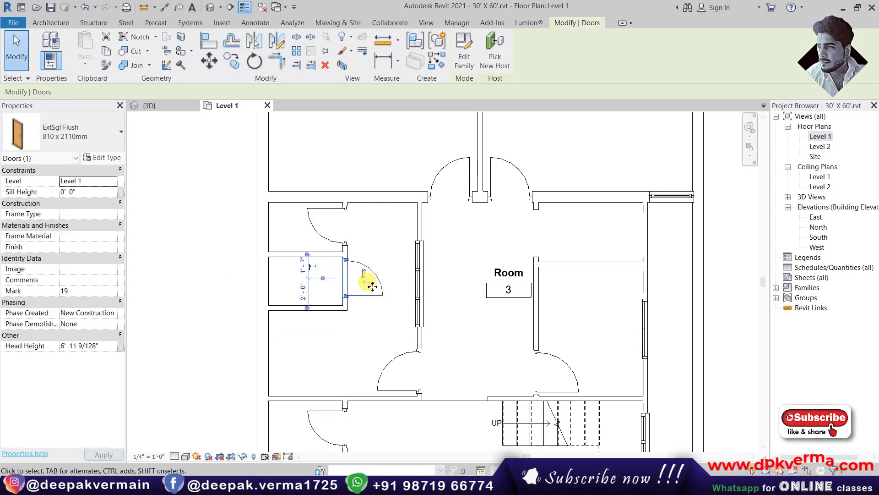
click(387, 273)
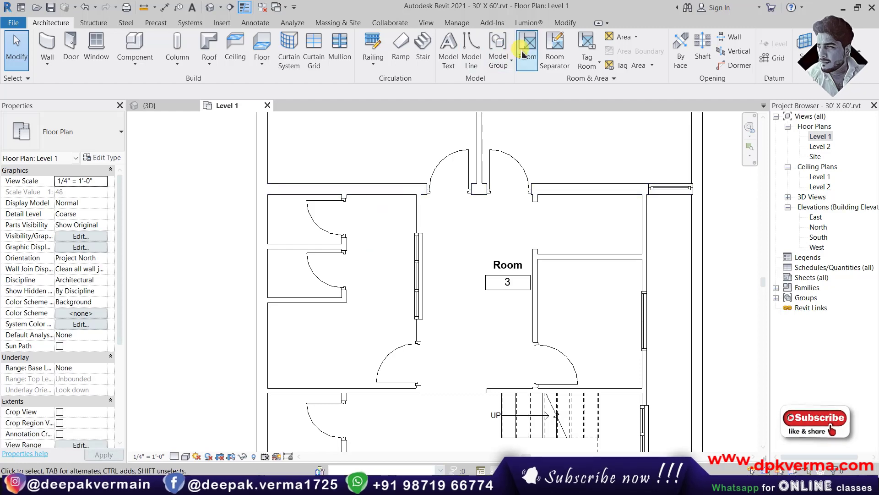
Try placing a room in the left area, then undo it
click(523, 54)
scroll(362, 252, down, 1)
scroll(356, 247, down, 1)
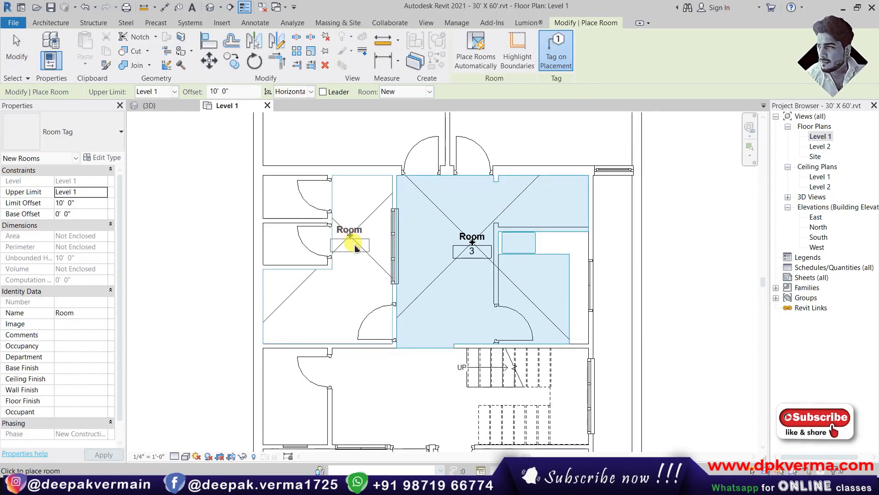
key(Escape)
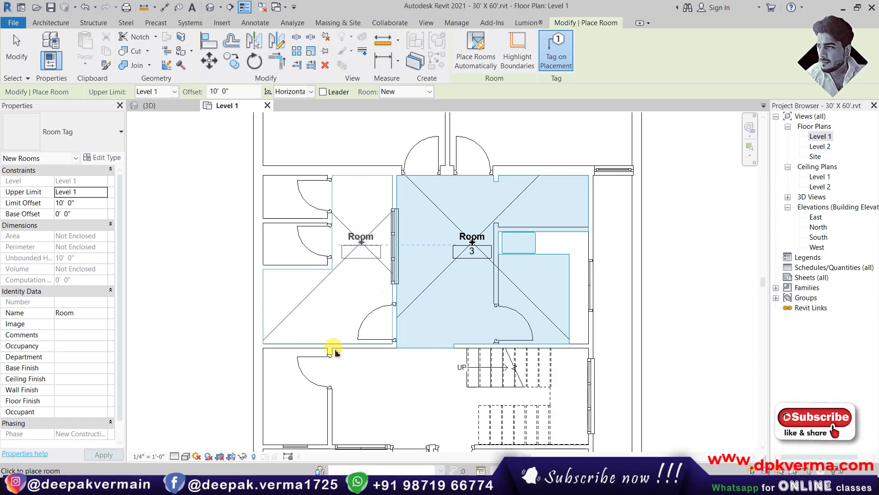
click(360, 245)
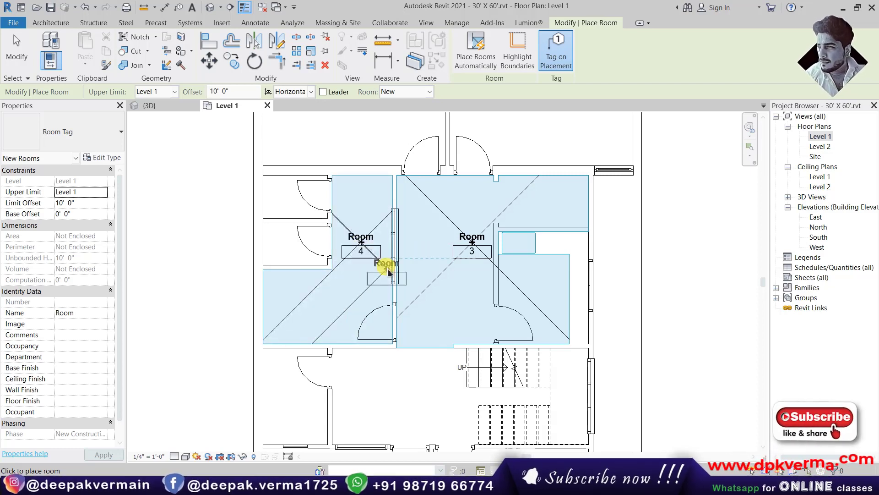
key(ctrl+z)
key(Escape)
key(Escape)
Set the three small partition walls on the left to non-room-bounding
click(298, 222)
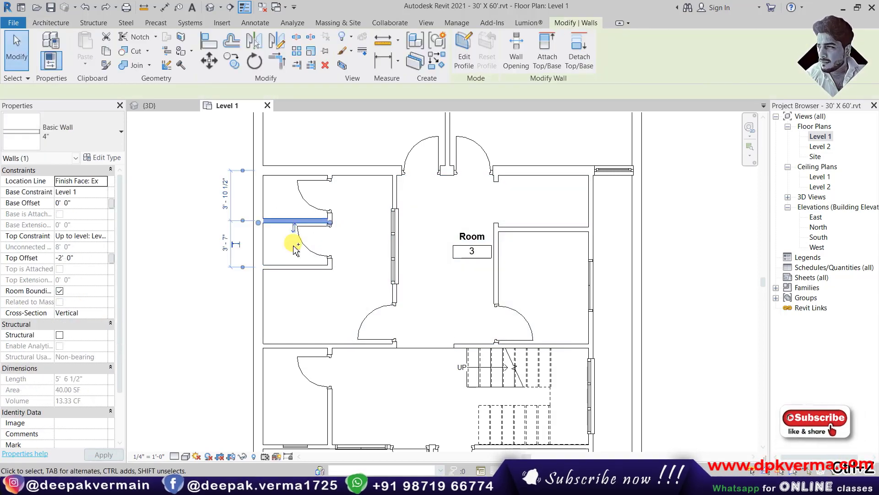
ctrl+click(298, 266)
scroll(338, 269, up, 2)
scroll(333, 257, up, 4)
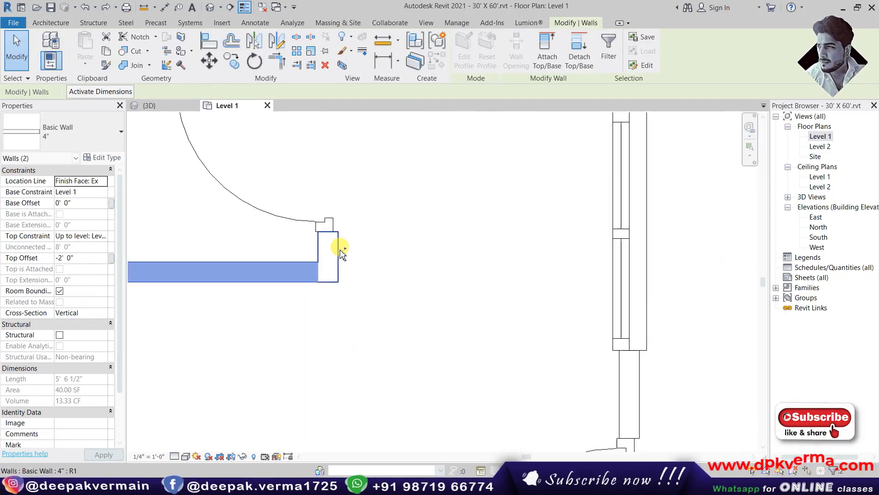
ctrl+click(340, 252)
scroll(341, 254, down, 3)
scroll(341, 254, down, 2)
click(60, 291)
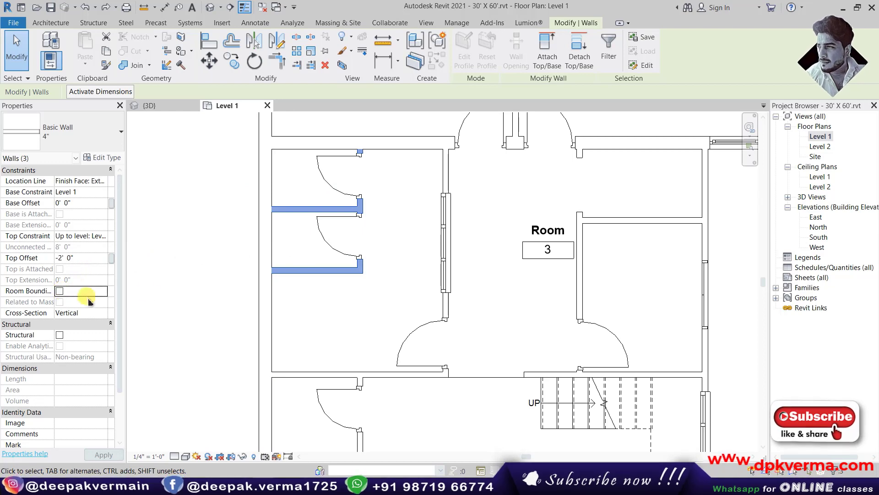
key(Escape)
Place room 4 as one room covering the whole left wing, using RM
key(r)
key(m)
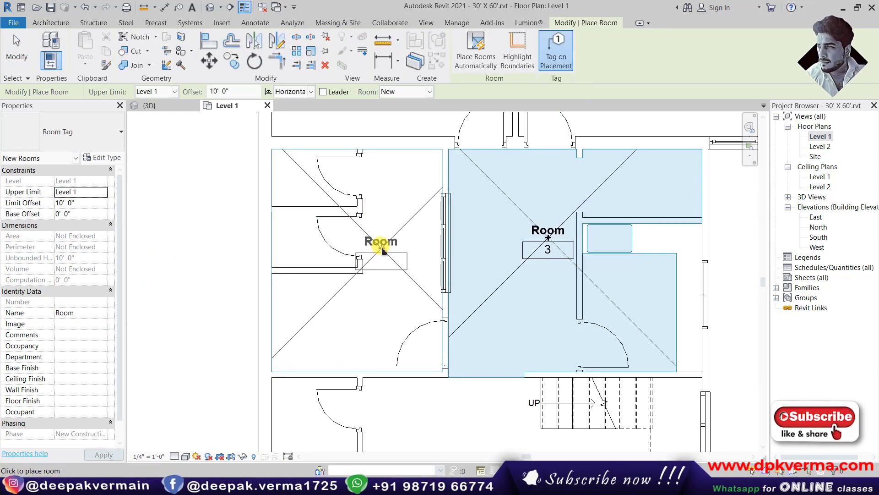
click(382, 244)
scroll(357, 272, down, 1)
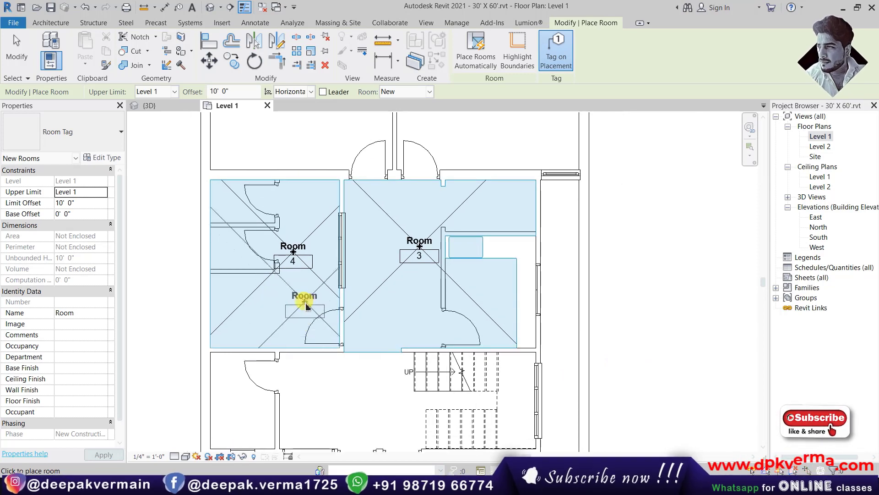
key(Escape)
scroll(322, 256, down, 3)
Nudge the Room 4 tag slightly up and to the right
click(292, 209)
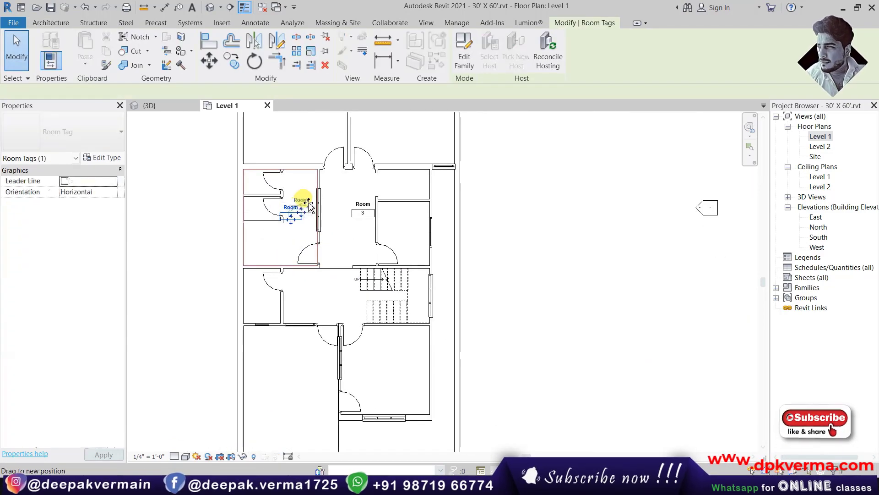
drag(291, 209, 295, 204)
click(492, 266)
mouse_move(432, 284)
middle_down()
mouse_move(379, 249)
mouse_move(393, 310)
mouse_move(398, 265)
mouse_move(318, 349)
middle_up()
scroll(330, 311, down, 1)
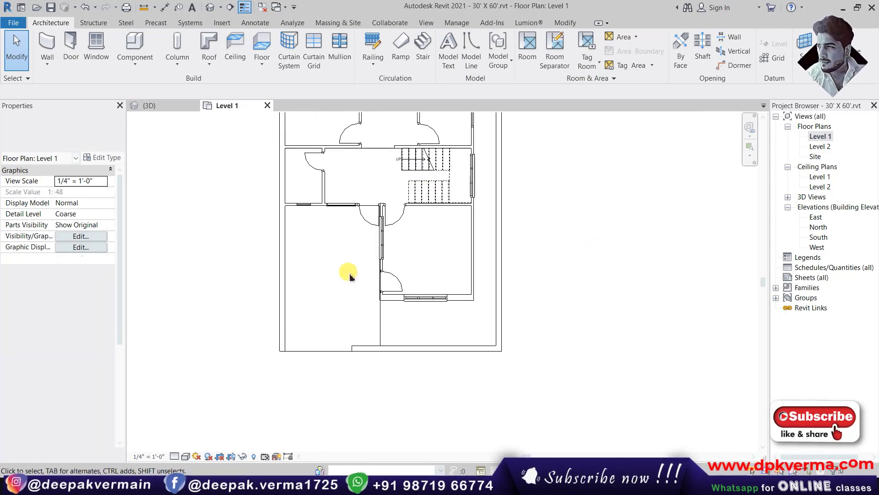
scroll(425, 187, up, 2)
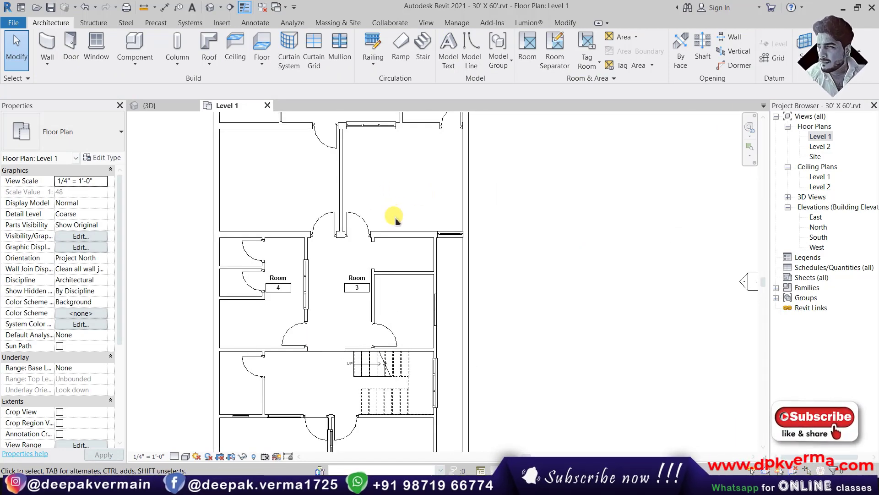
middle_drag(381, 330, 387, 269)
Delete the room separation line and room 3 from the central hall
click(335, 292)
key(Delete)
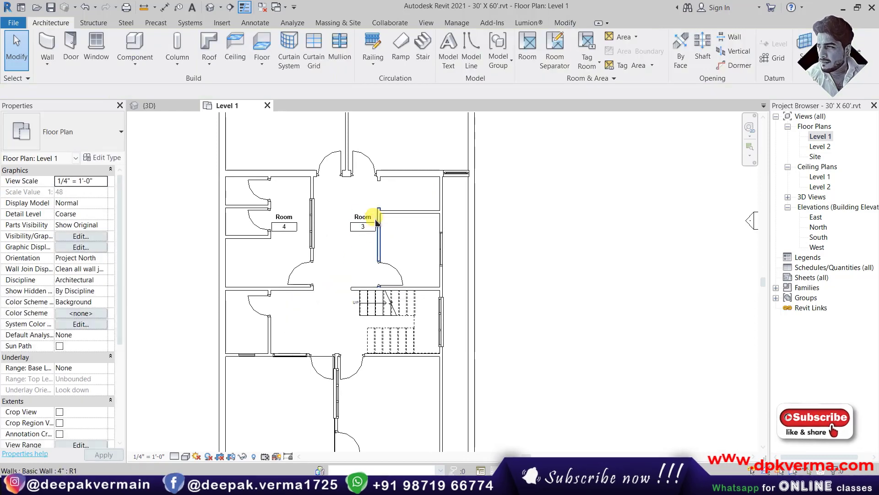
click(384, 201)
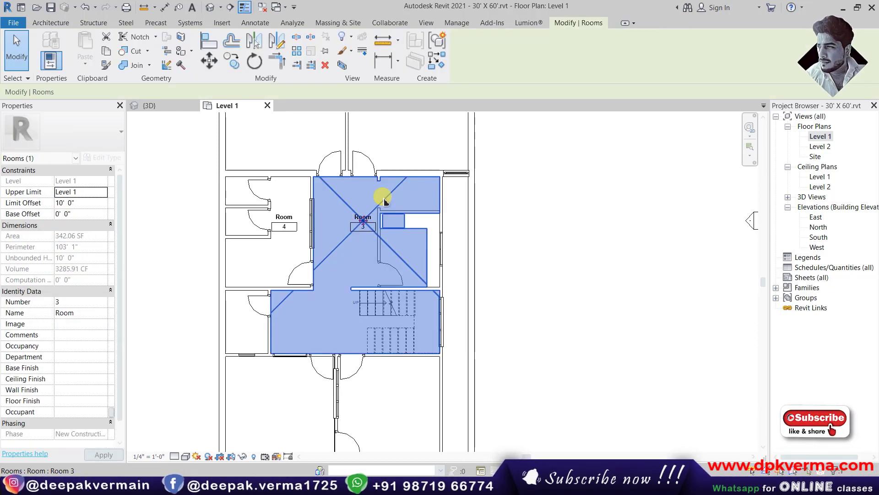
key(Delete)
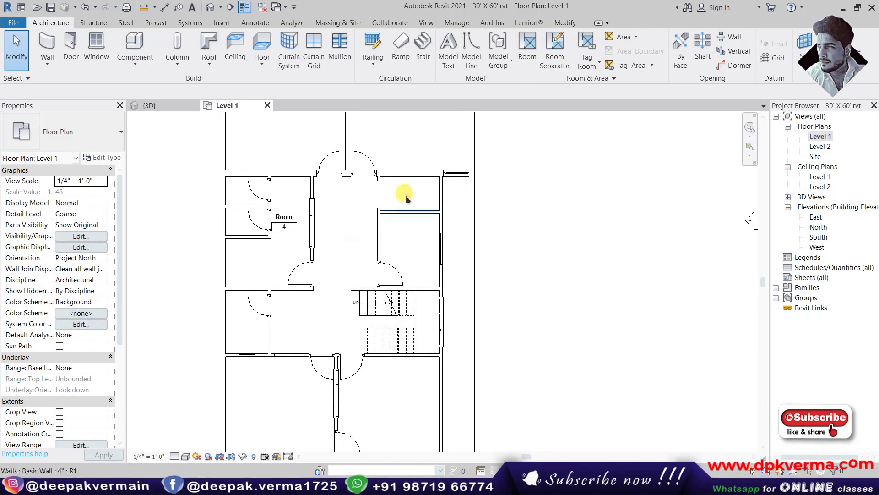
Try placing a room in the central hall, then undo it and exit placement
click(527, 51)
scroll(348, 197, up, 1)
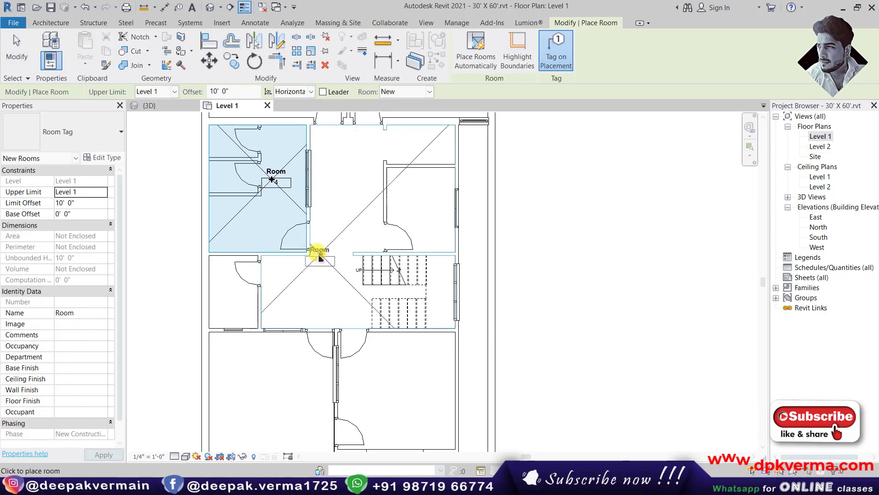
scroll(336, 243, up, 3)
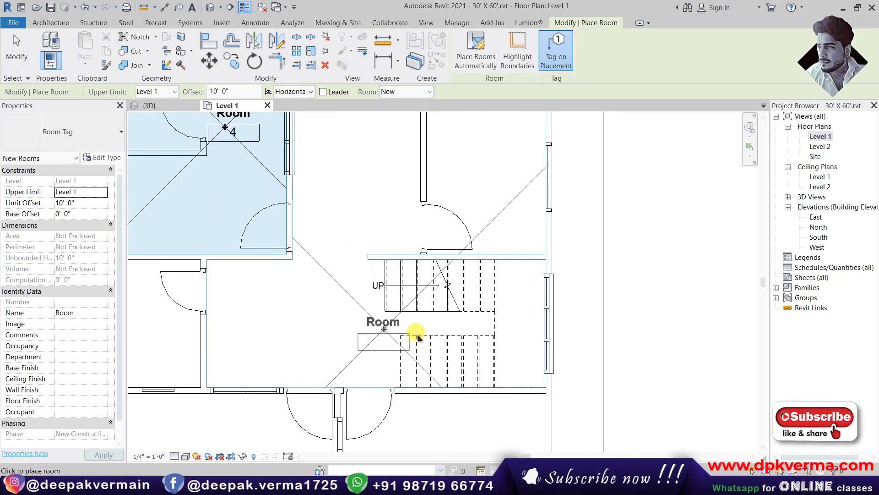
scroll(364, 220, down, 3)
click(366, 206)
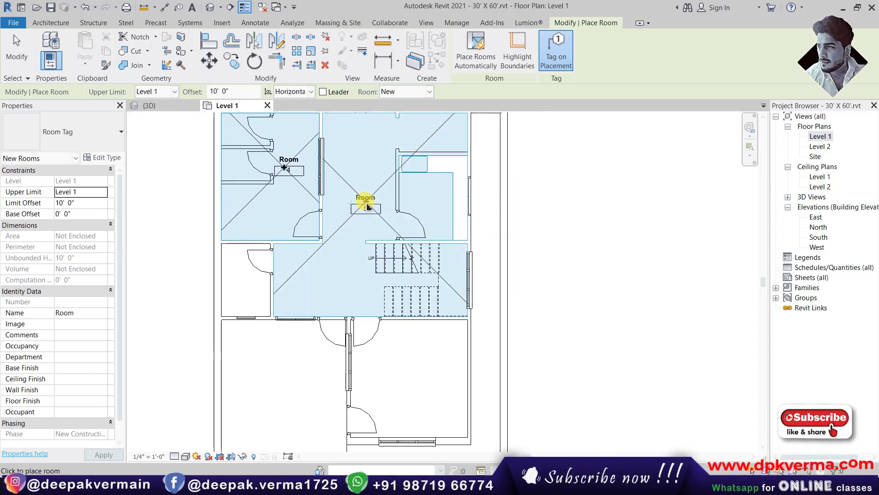
scroll(355, 275, down, 2)
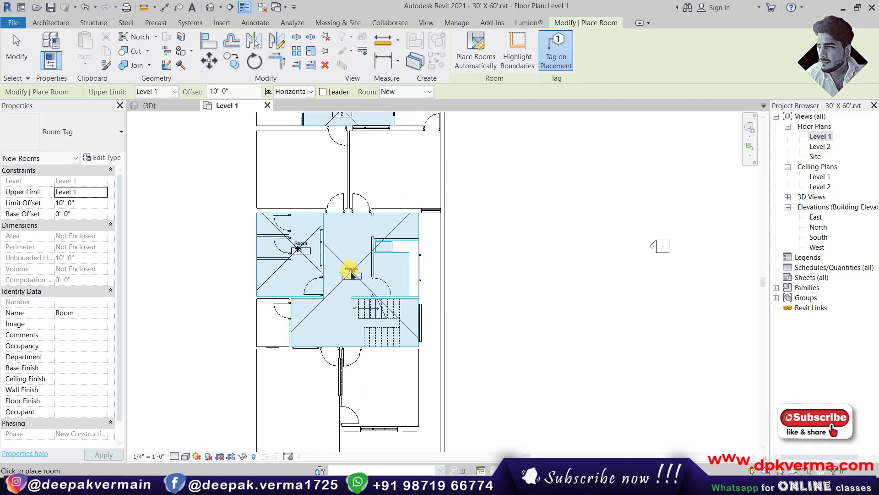
key(ctrl+z)
scroll(359, 289, up, 2)
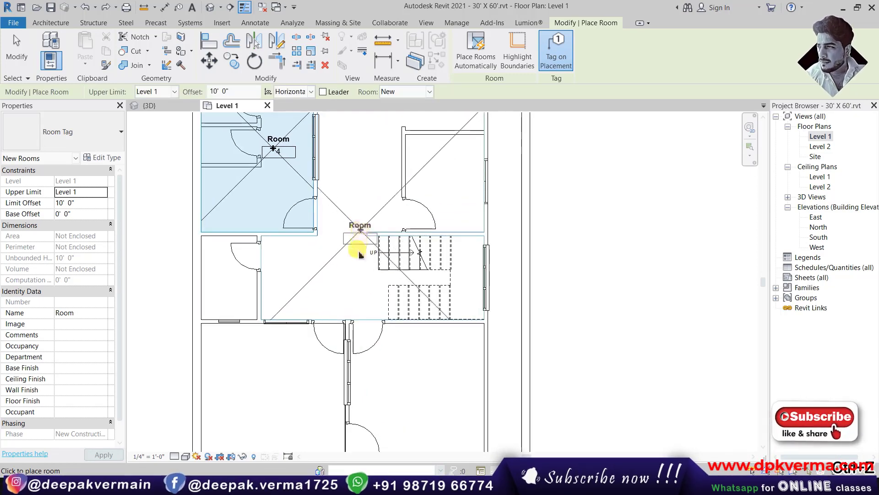
key(Escape)
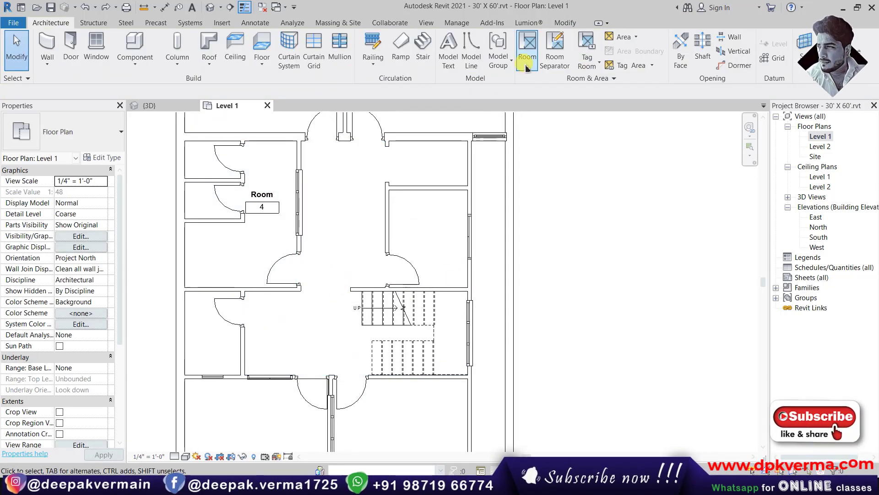
Inspect the wall above the stairs and try the Room Separator tool beside the stairs
click(359, 289)
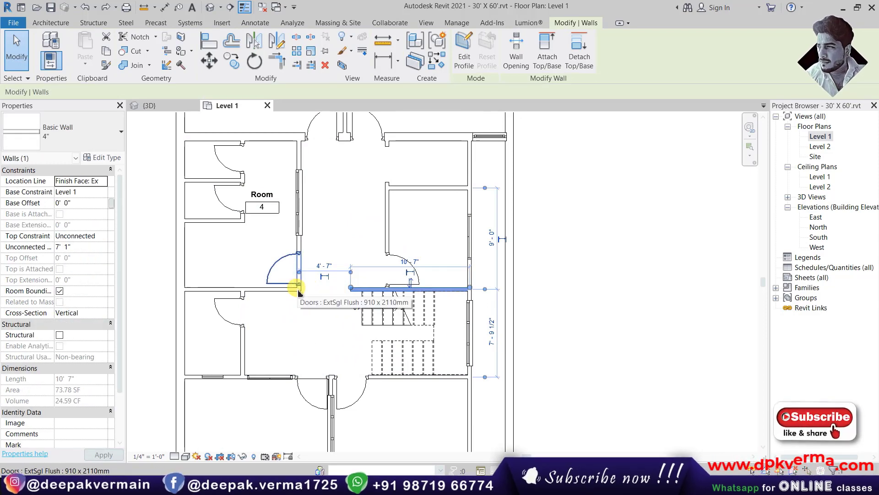
click(320, 293)
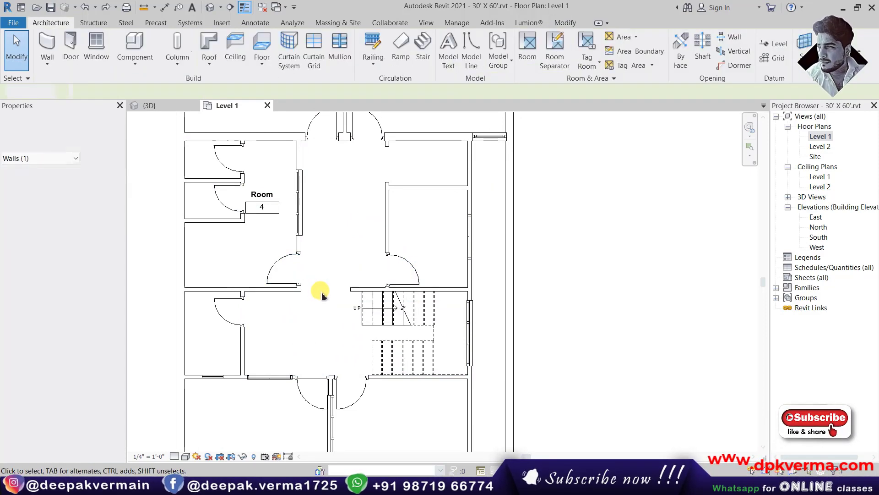
click(555, 57)
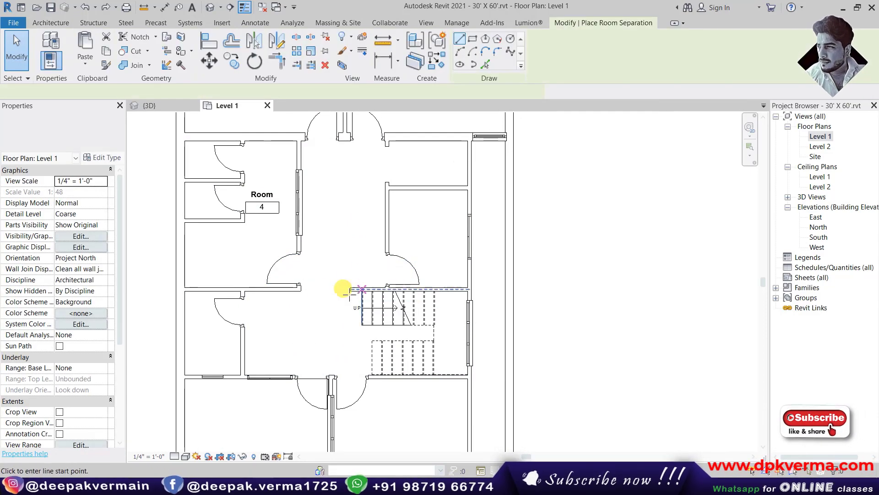
scroll(304, 296, up, 2)
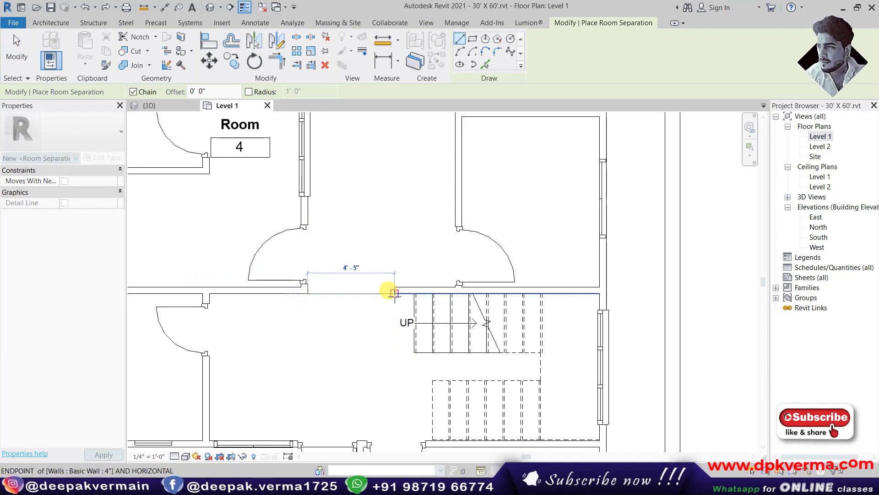
scroll(385, 275, down, 4)
middle_drag(402, 274, 396, 282)
key(Escape)
key(Escape)
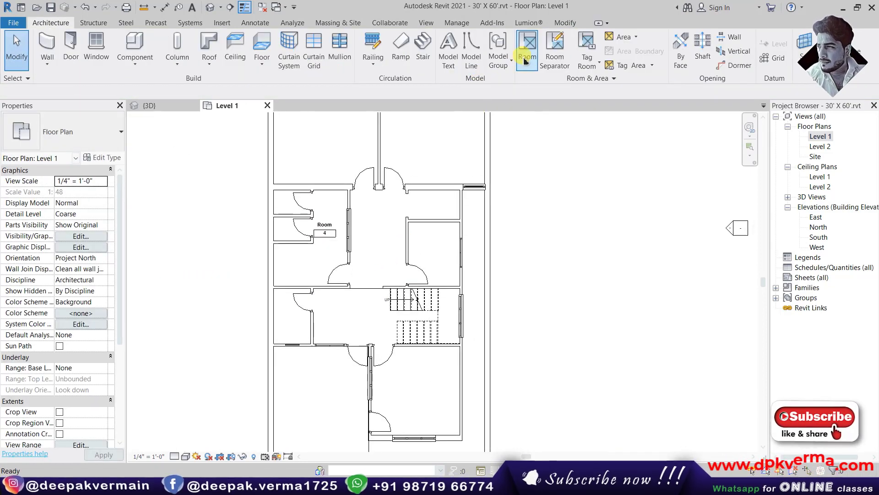
Undo a trial room in the middle space and inspect the small right room's walls
click(526, 61)
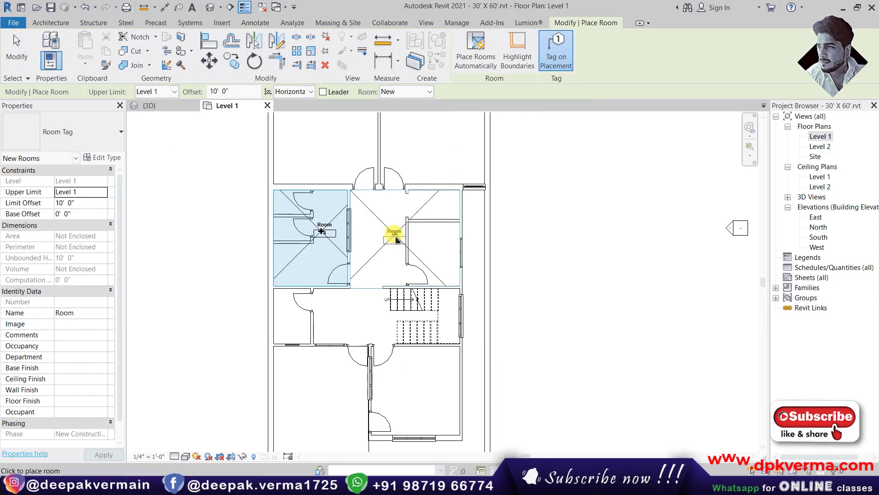
click(402, 237)
scroll(413, 249, up, 2)
key(Escape)
key(Escape)
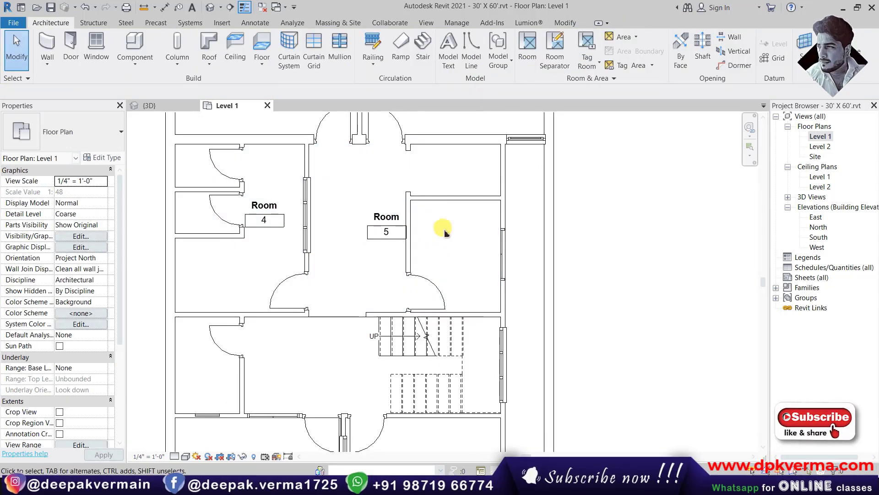
key(ctrl+z)
scroll(447, 230, down, 3)
scroll(418, 212, up, 3)
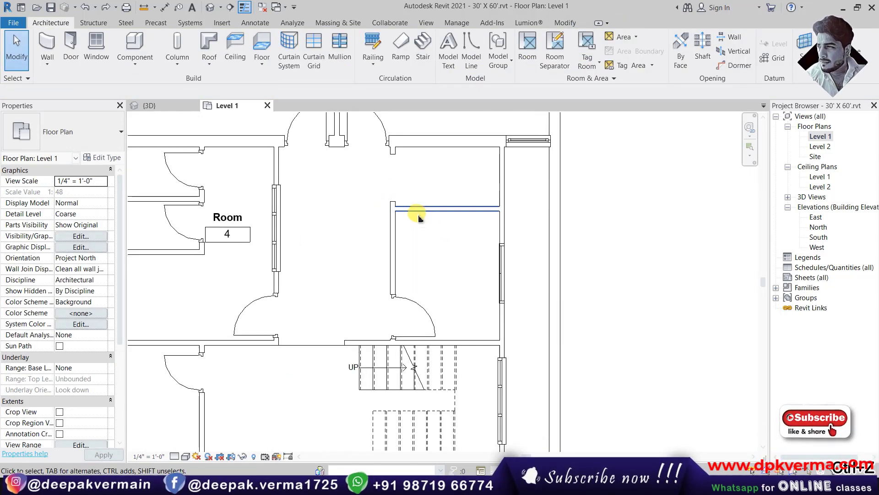
click(417, 209)
ctrl+click(394, 234)
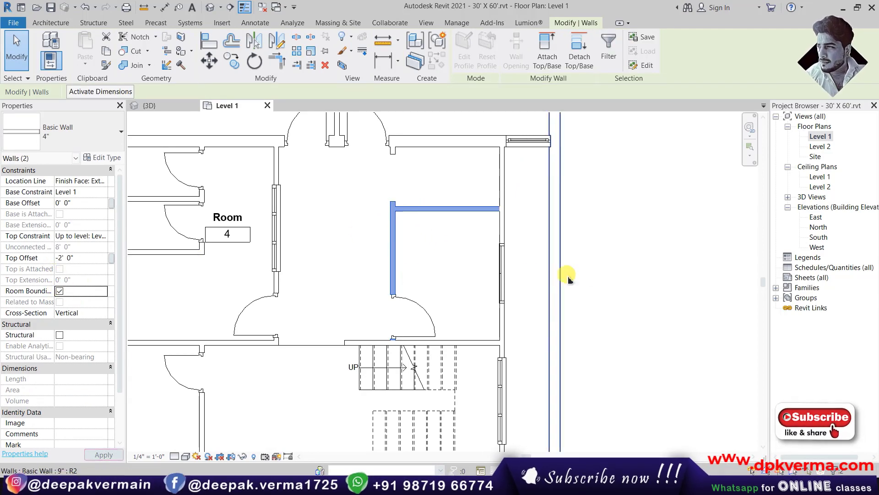
click(568, 275)
Place rooms 5, 6 and 7 in the central space, small side room and stair area
click(522, 53)
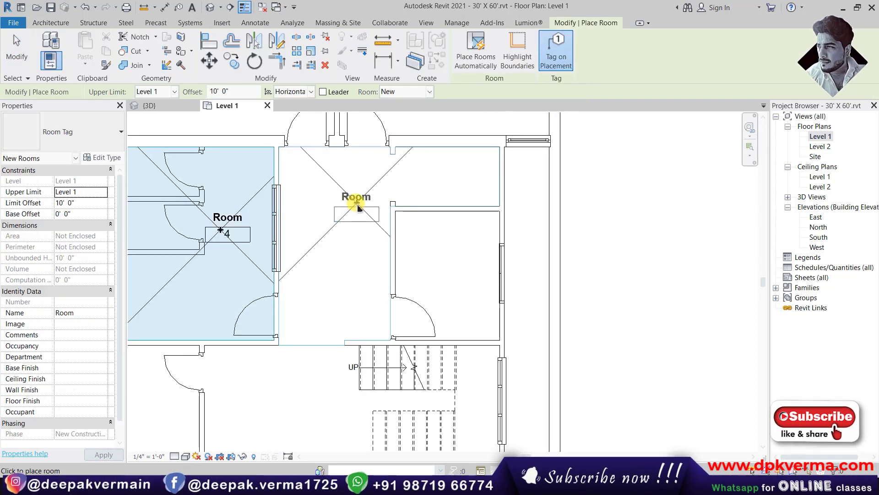
click(355, 198)
scroll(339, 270, down, 2)
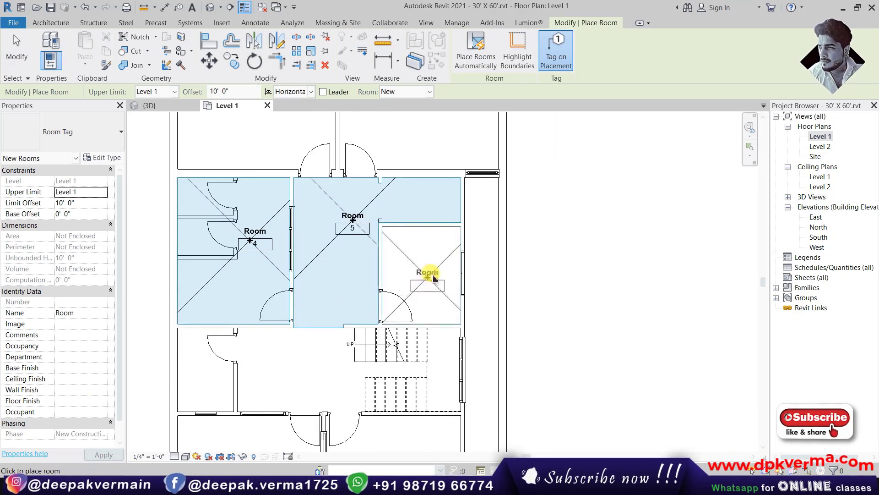
click(414, 303)
middle_drag(414, 303, 482, 217)
click(374, 292)
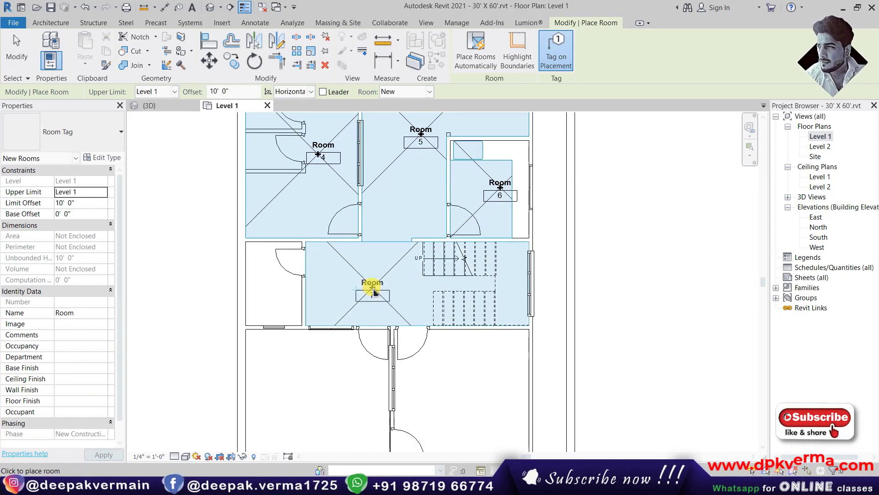
key(Escape)
key(Escape)
scroll(430, 251, down, 2)
middle_drag(430, 252, 422, 275)
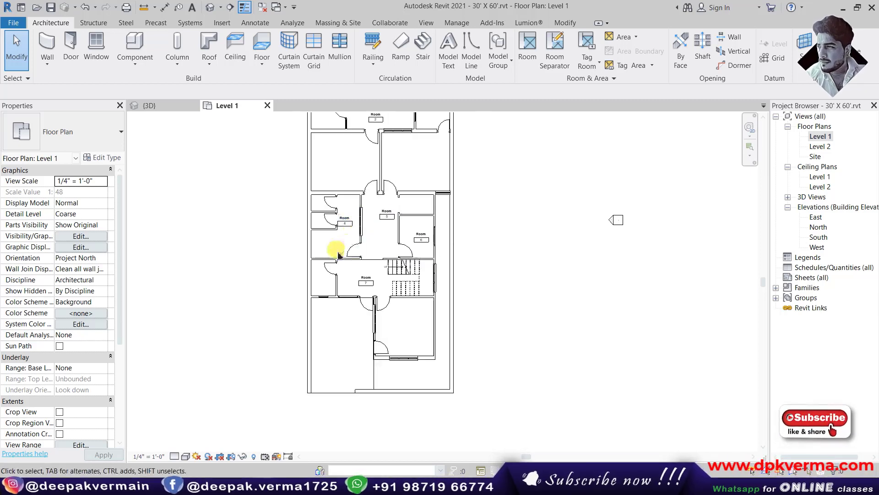
Uncheck Room Bounding on the left exterior wall and accept the room enclosure warning
scroll(362, 252, down, 2)
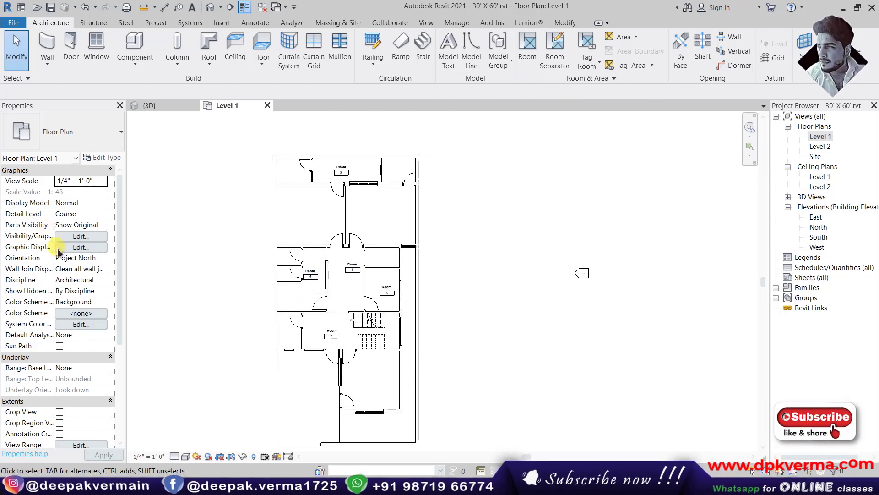
click(274, 222)
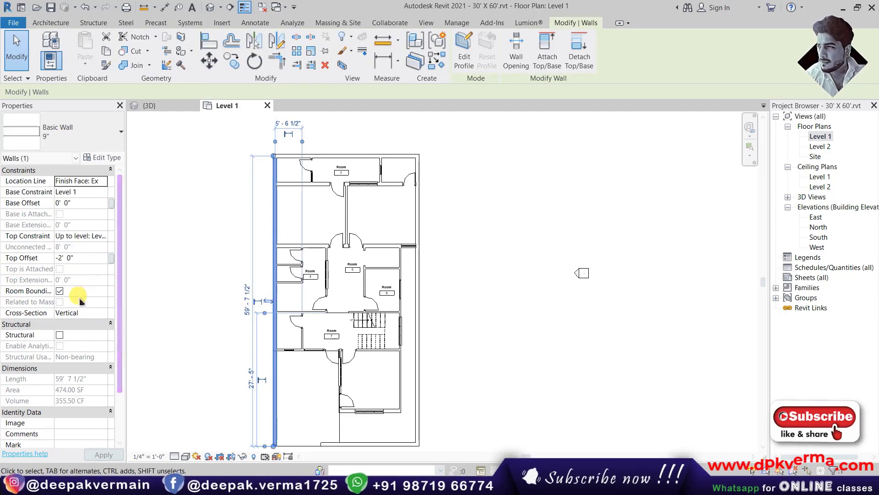
click(59, 291)
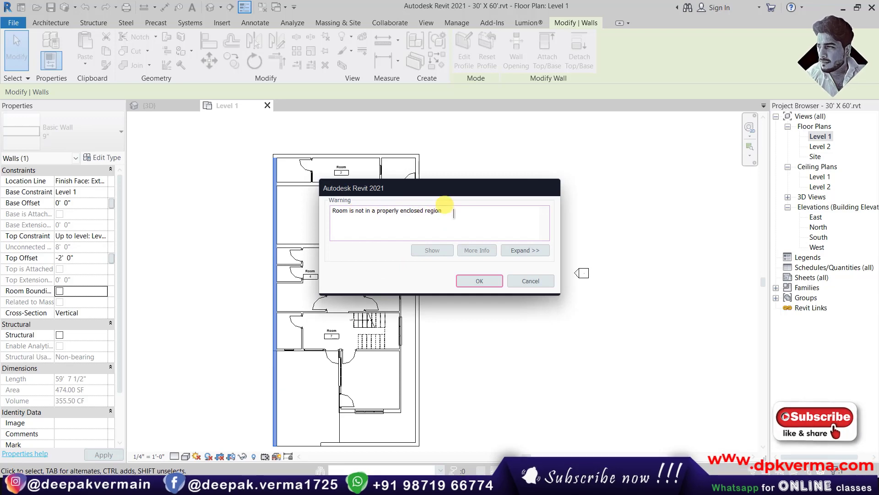
click(477, 281)
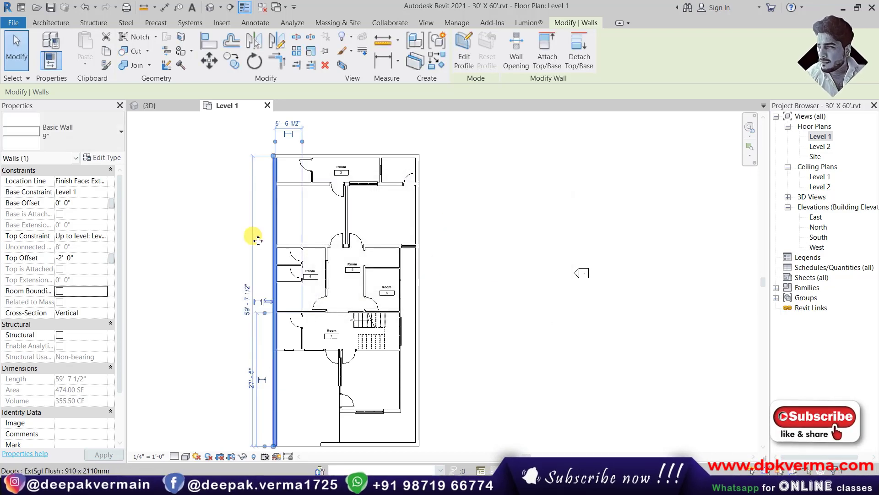
key(Escape)
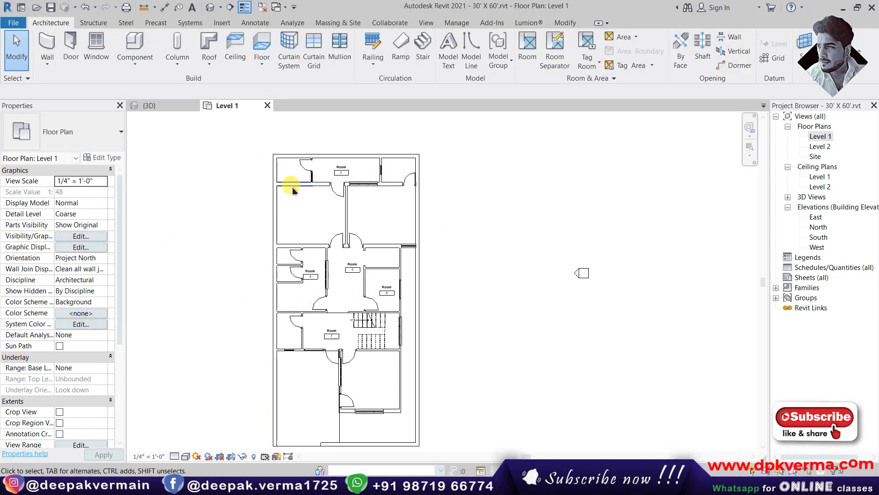
scroll(293, 184, up, 2)
click(527, 56)
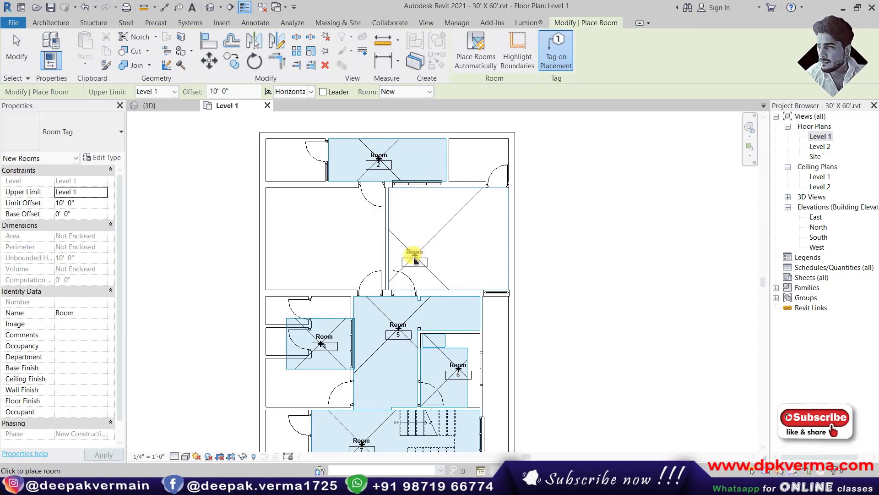
Re-enable Room Bounding on the left exterior wall so Room 4 reports 130.00 SF and 1300.00 CF
key(Escape)
key(Escape)
click(333, 339)
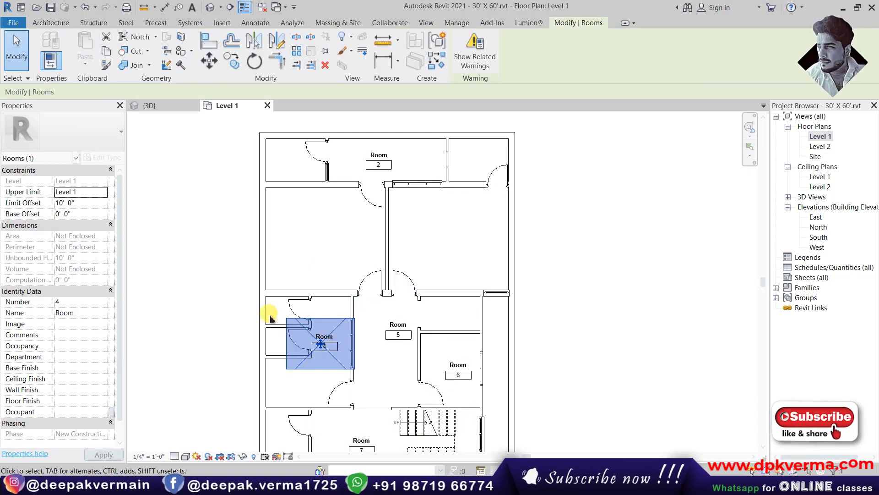
middle_drag(292, 348, 277, 277)
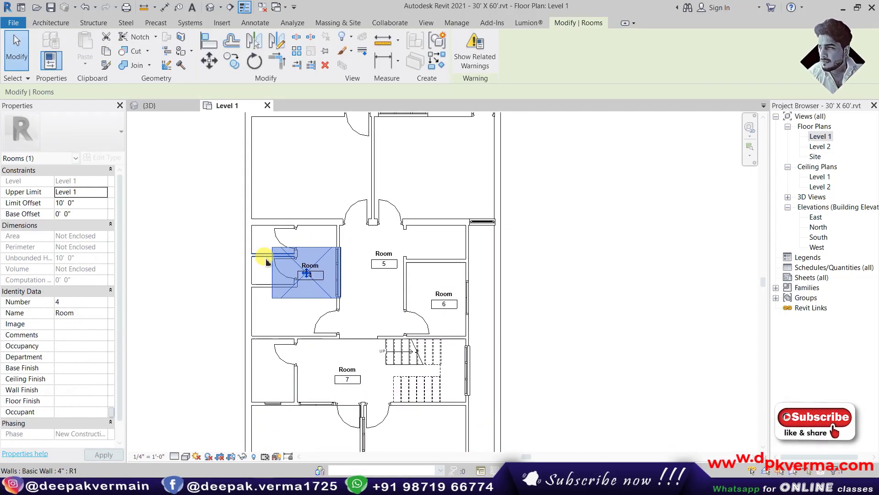
click(248, 241)
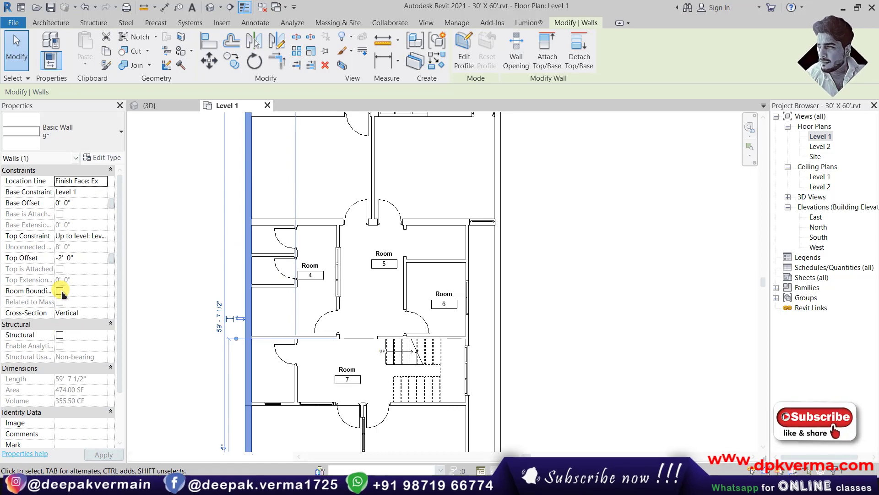
click(137, 281)
click(309, 223)
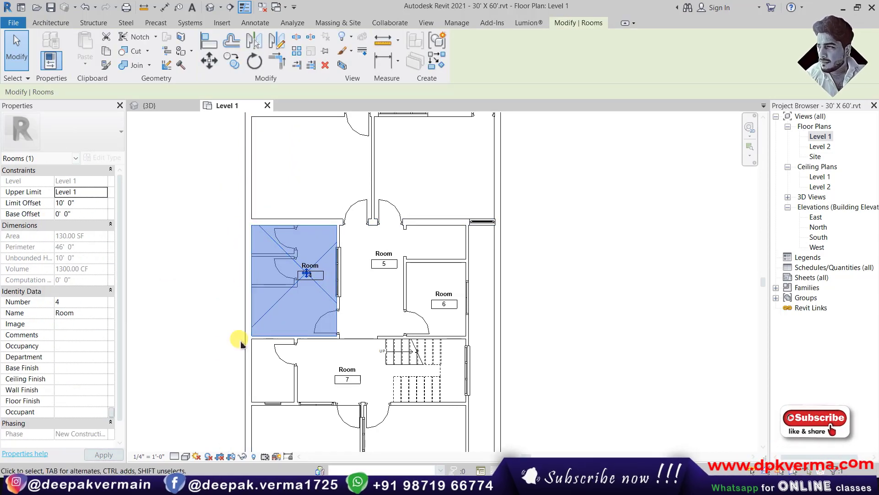
scroll(256, 267, down, 3)
key(Escape)
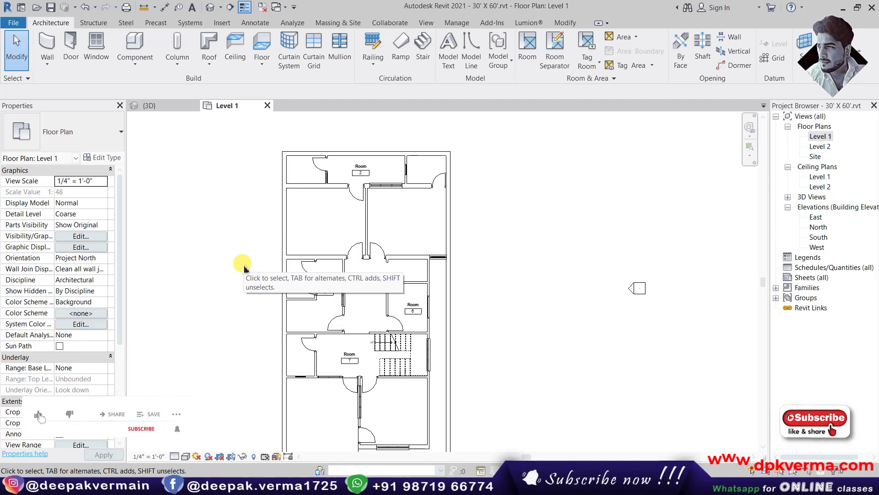
scroll(329, 232, up, 2)
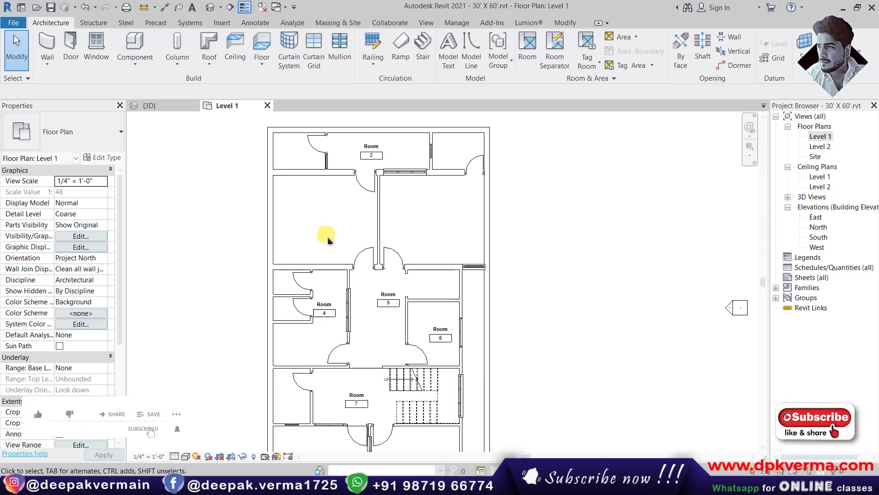
middle_drag(328, 240, 336, 254)
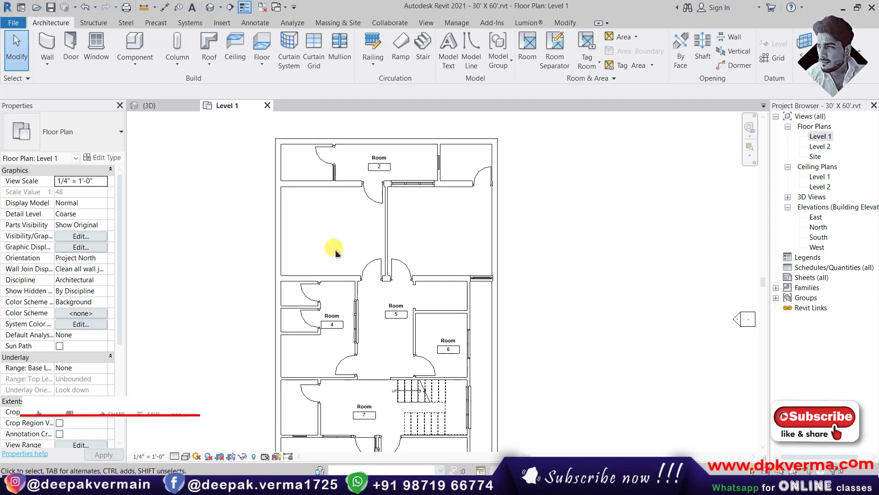